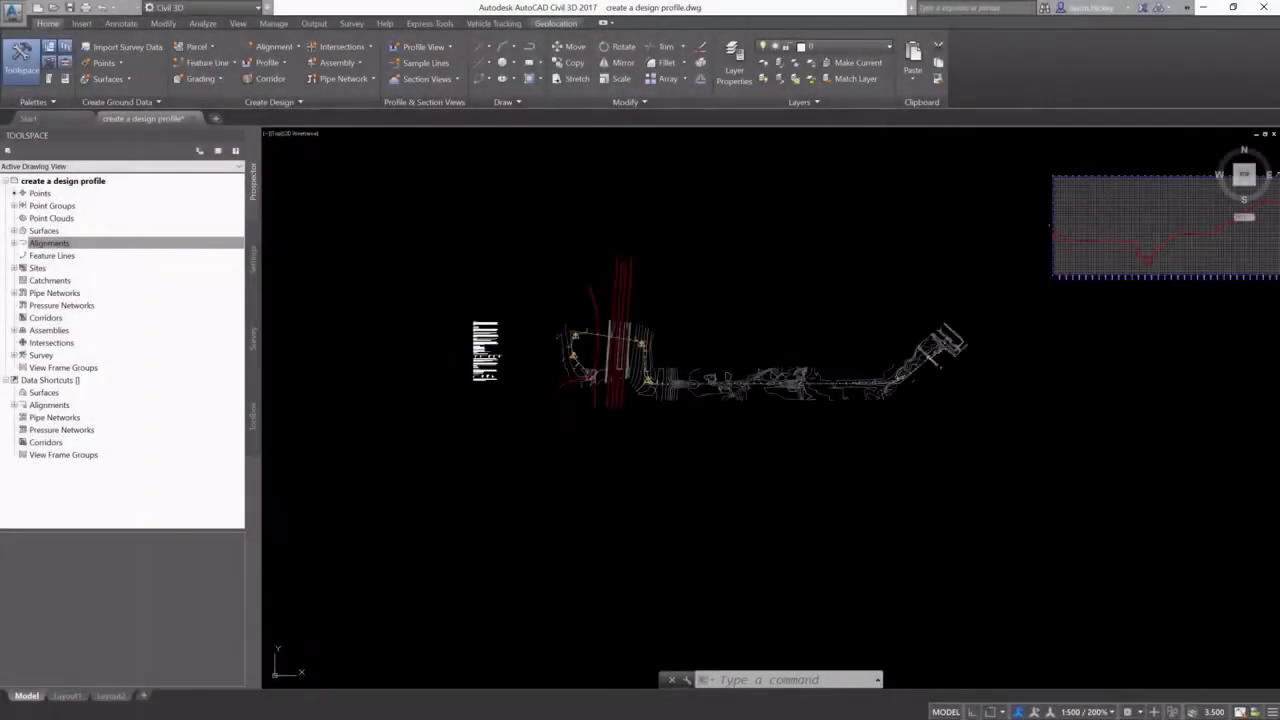
Zoom the drawing until the 6.6.1 Grades guidance text is readable.
scroll(625, 478, down, 2)
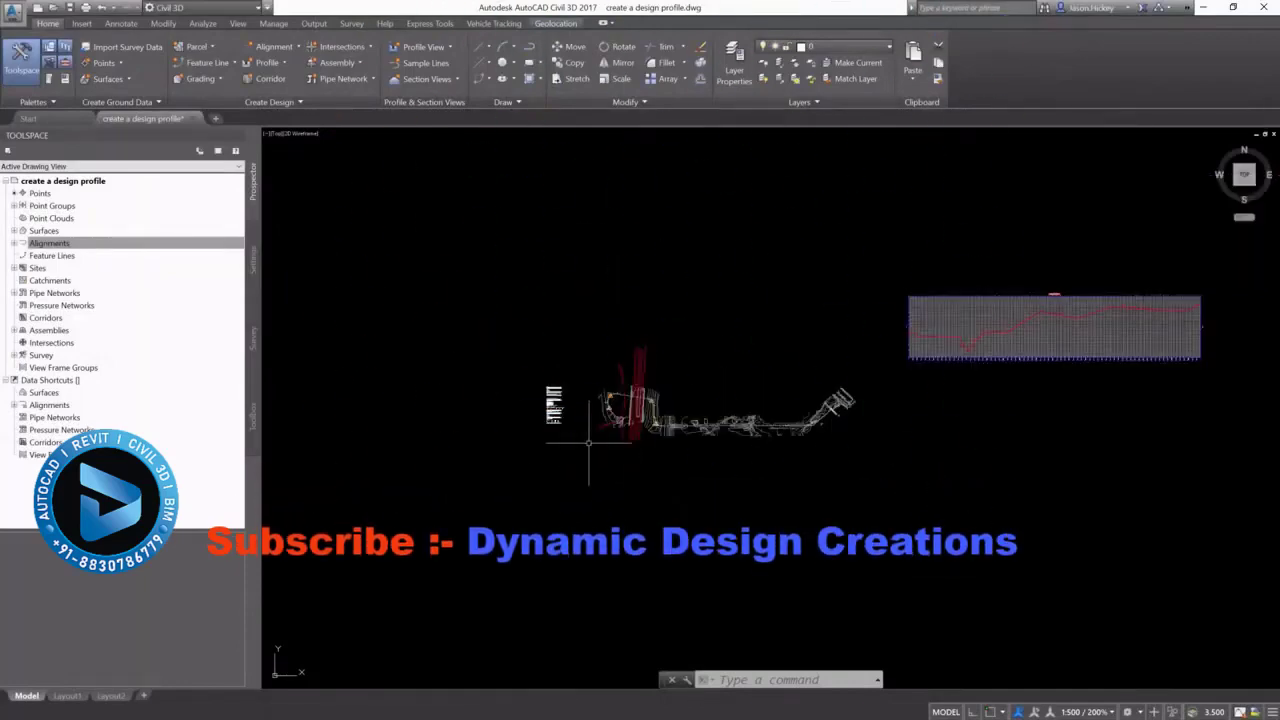
scroll(550, 401, up, 3)
scroll(550, 401, up, 4)
scroll(550, 401, up, 5)
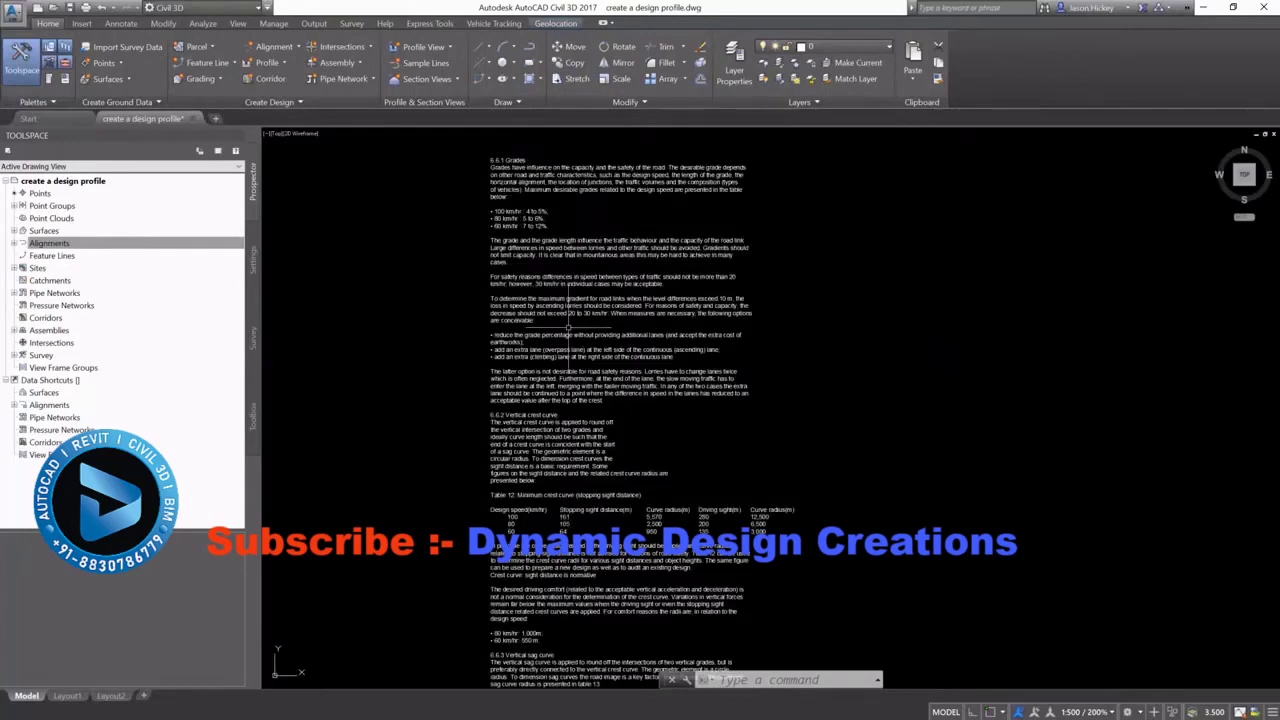
scroll(608, 147, up, 2)
scroll(464, 158, up, 2)
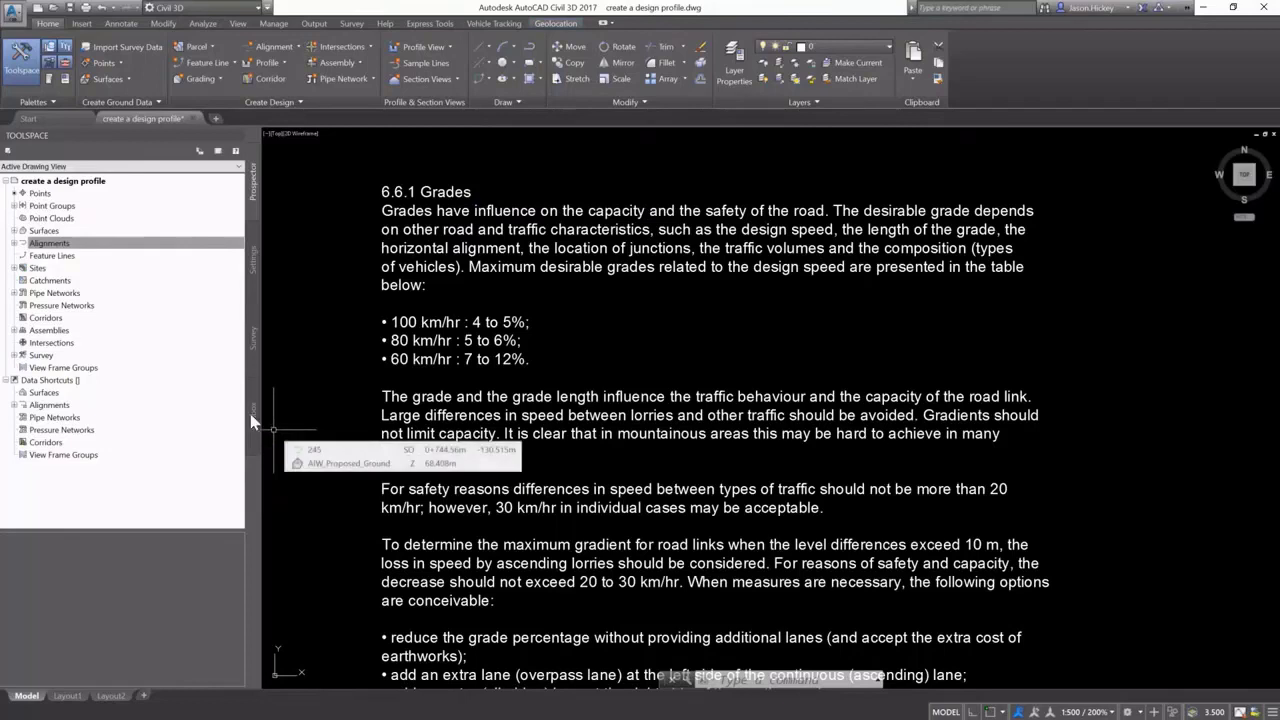
In Toolspace Settings, expand Profile > Design Checks and bring up options for the Line category.
click(254, 262)
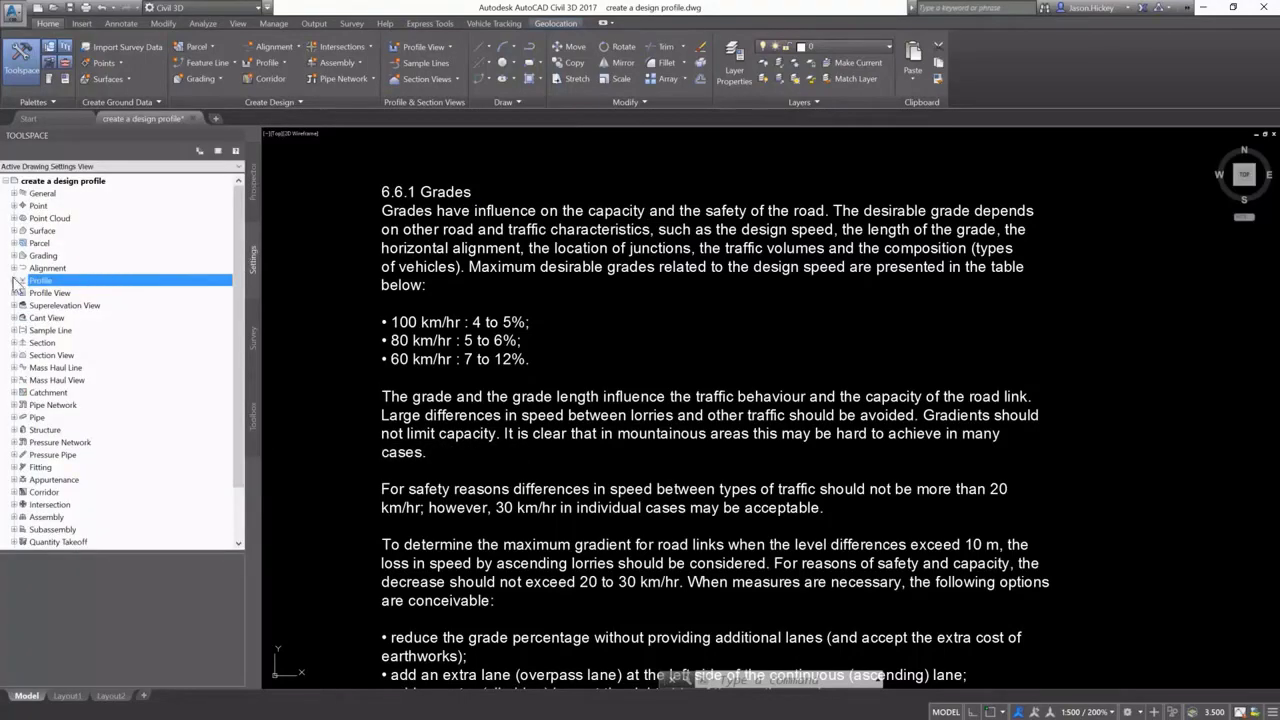
click(14, 280)
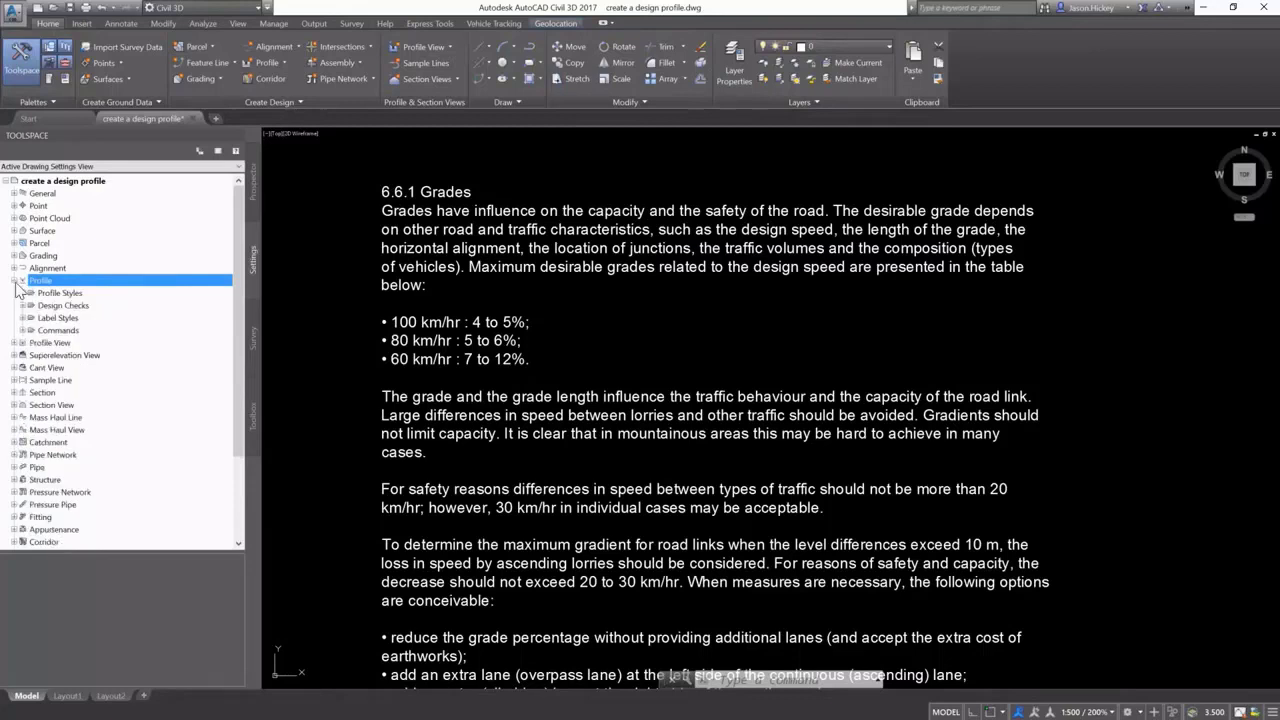
click(22, 305)
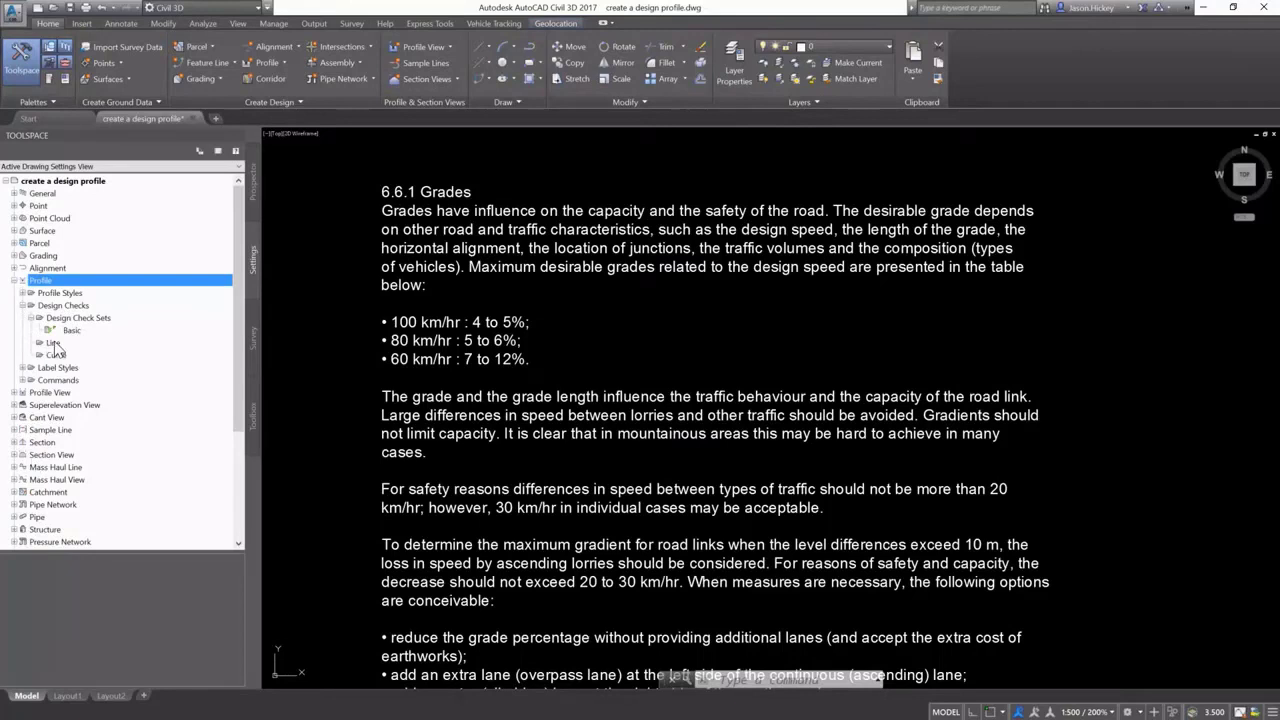
click(52, 343)
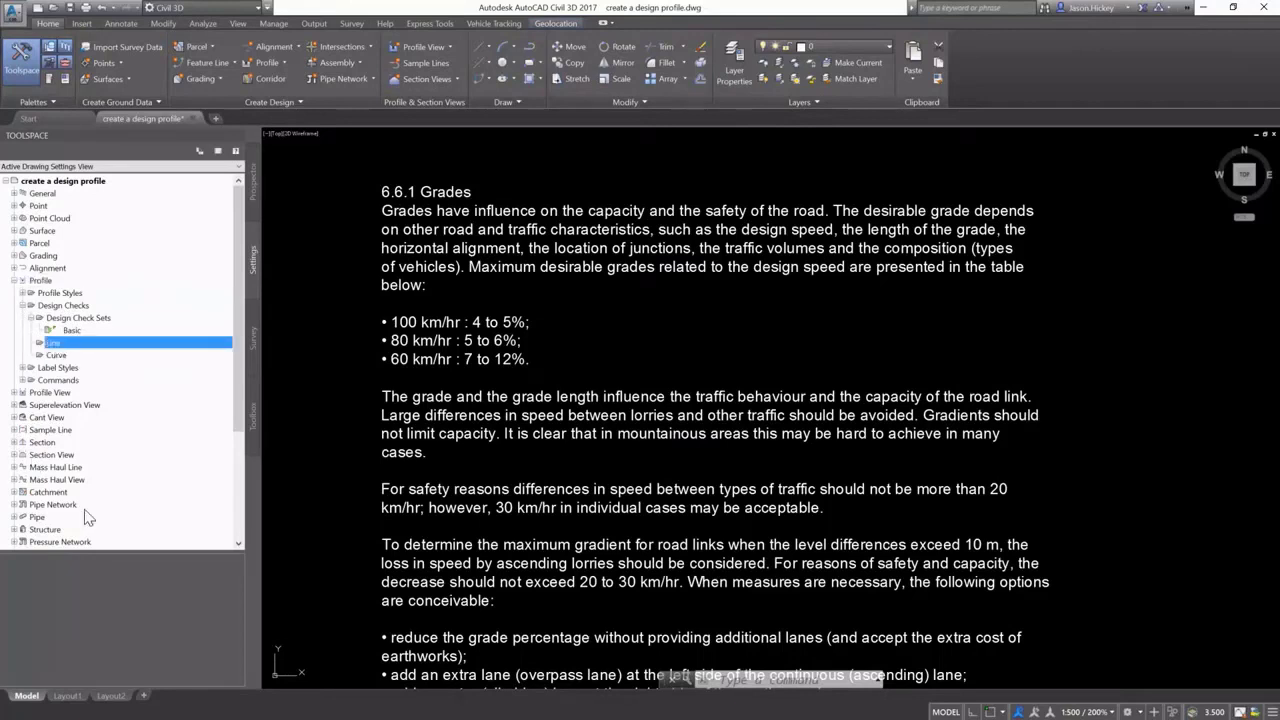
right_click(60, 343)
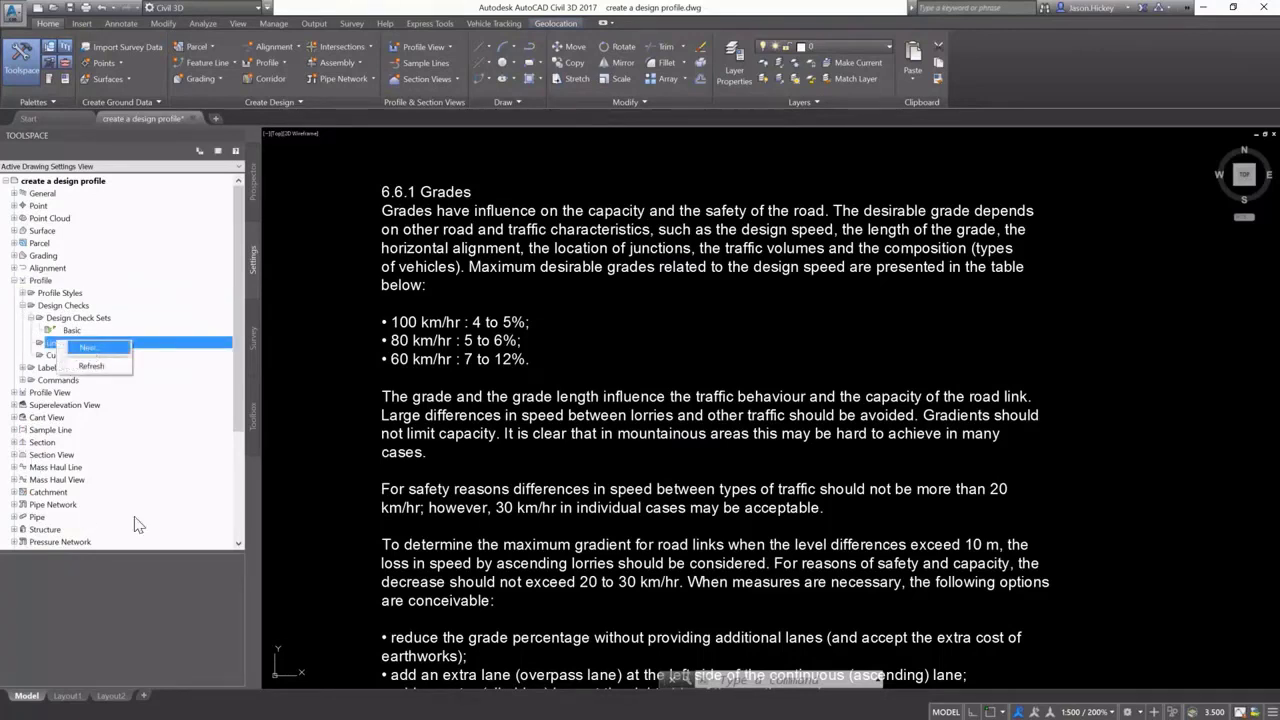
Create the line design check 'Maximum Grade' with expression {Tangent Grade} <= 0.07.
click(88, 348)
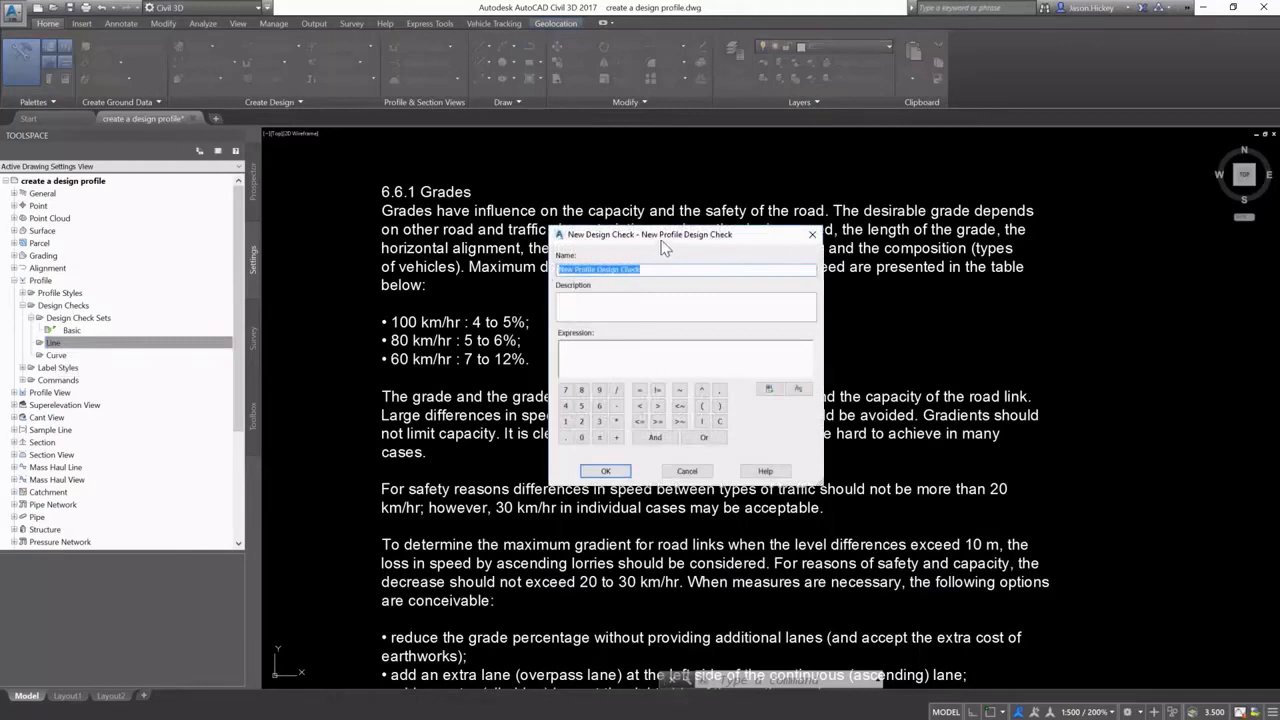
drag(698, 241, 945, 194)
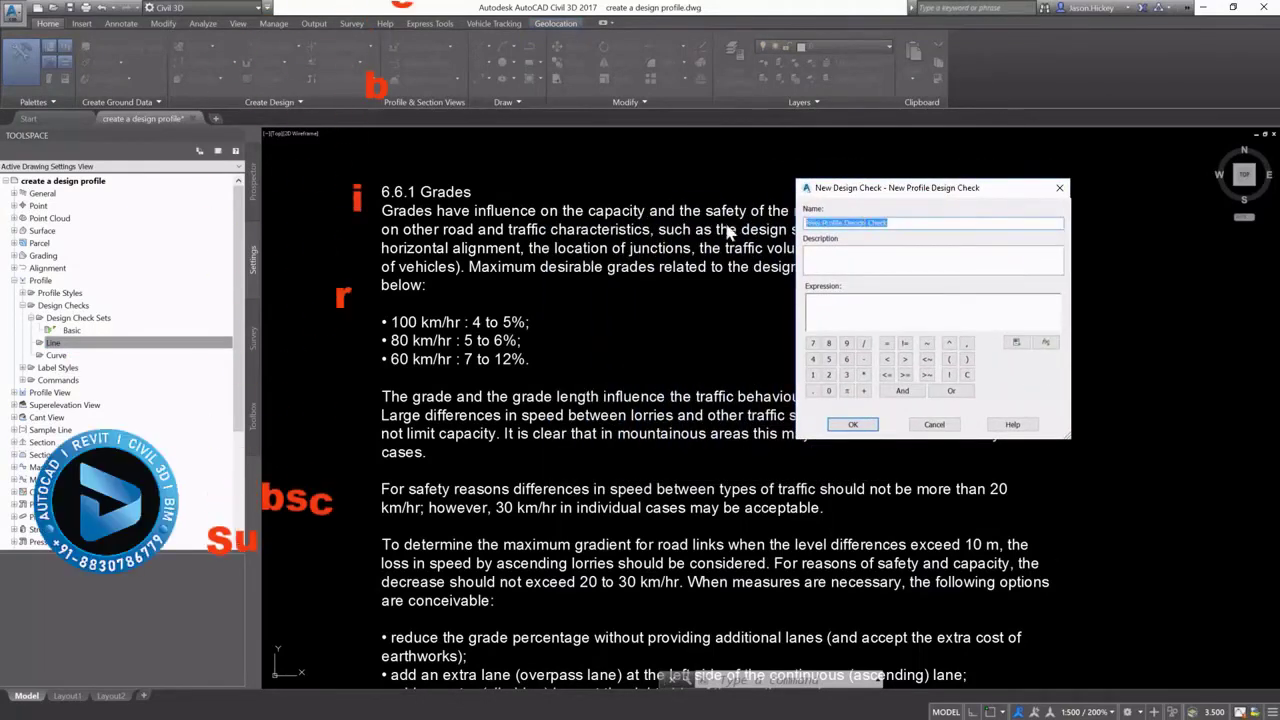
text(Maximu)
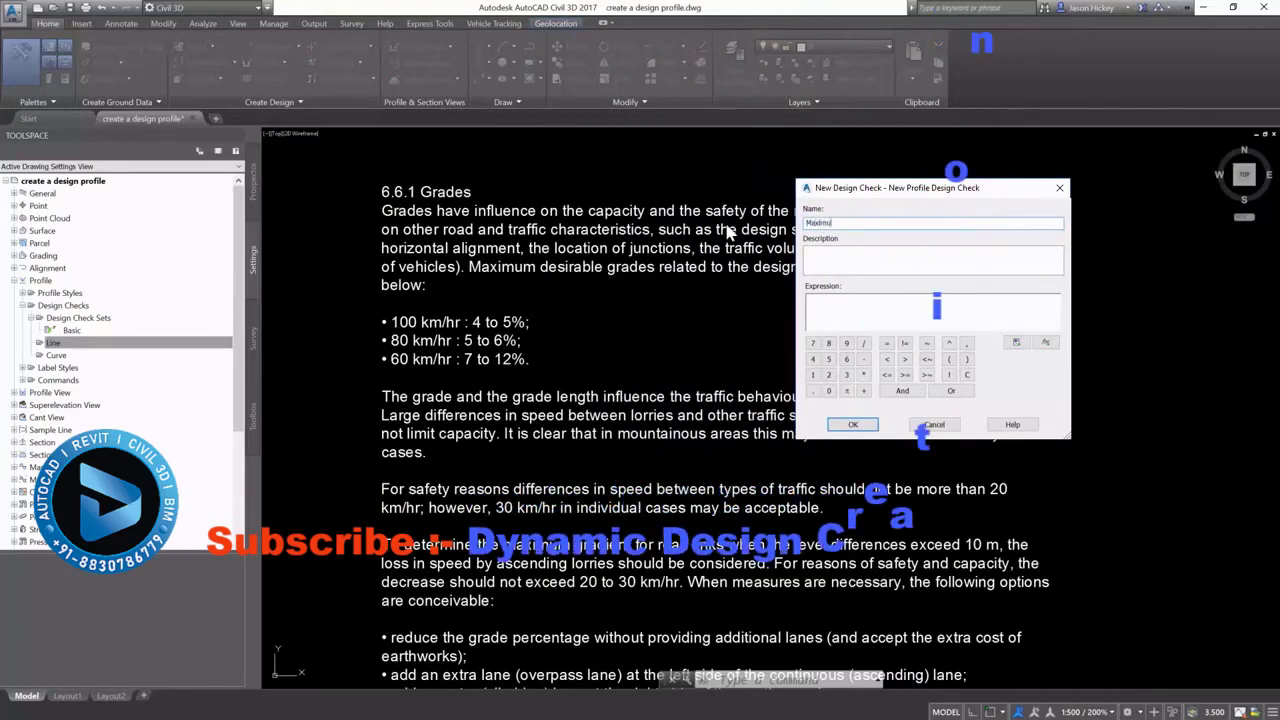
text(m Grade)
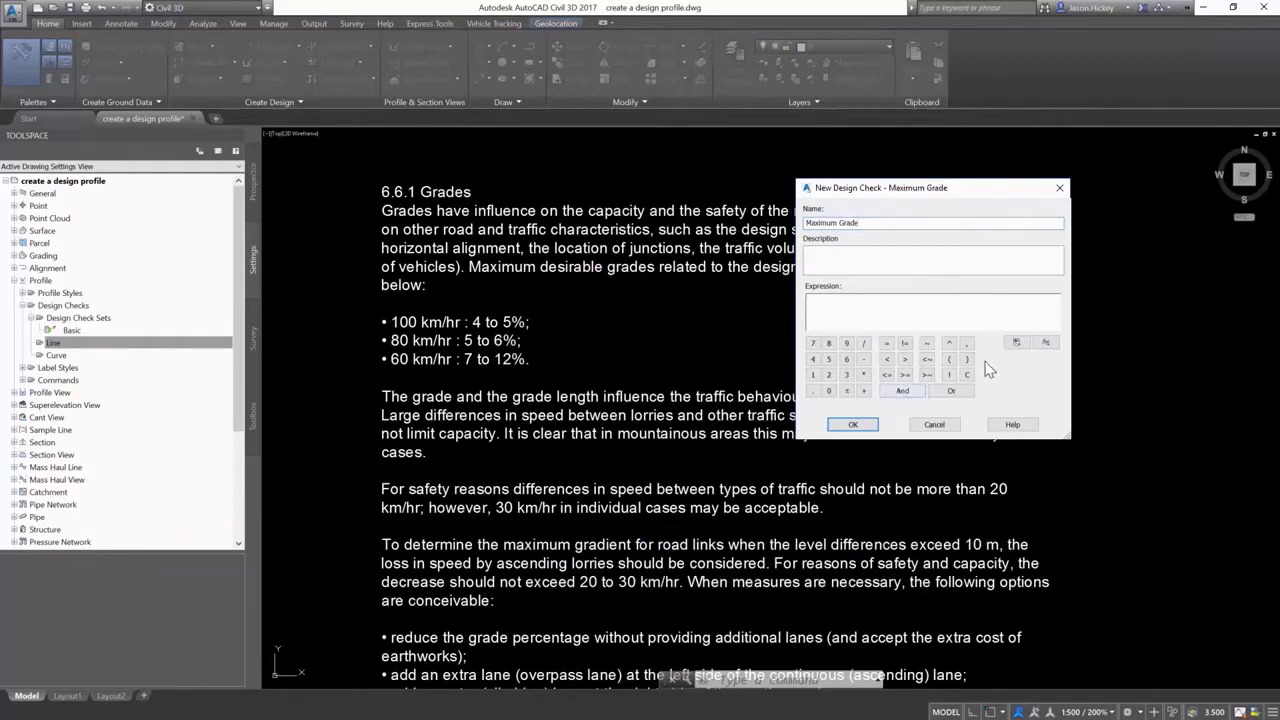
click(1016, 342)
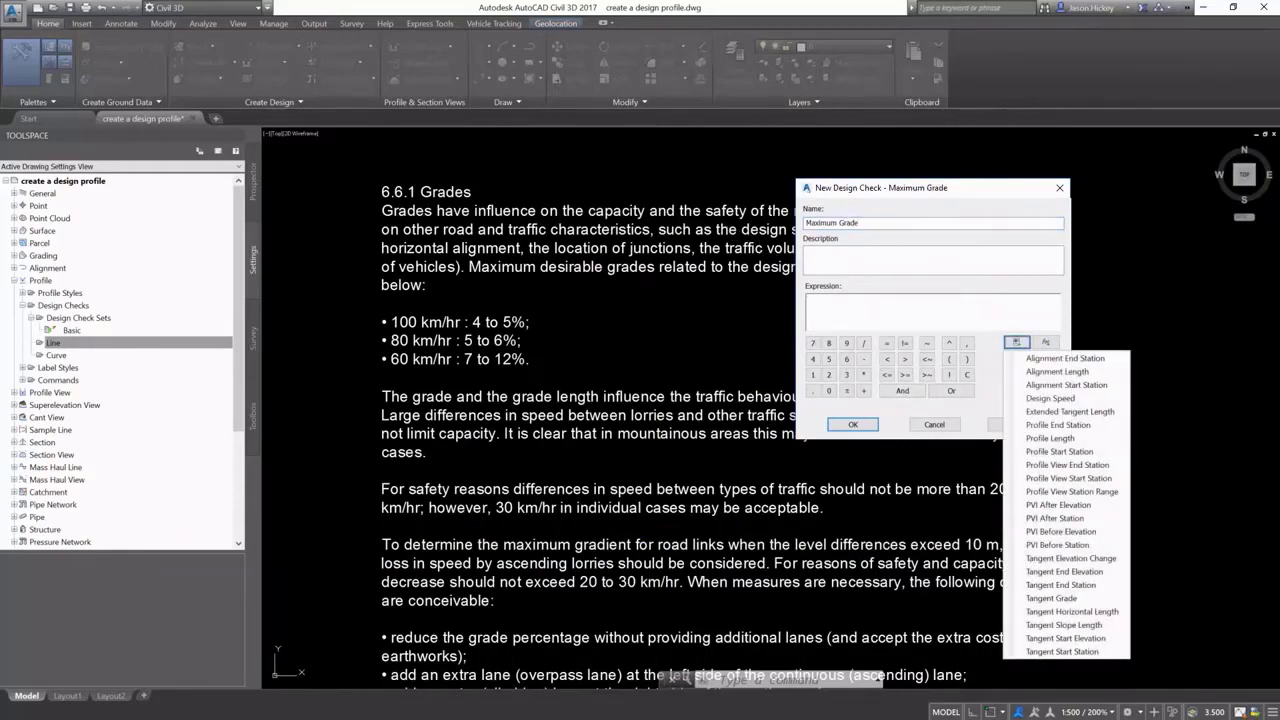
click(1052, 598)
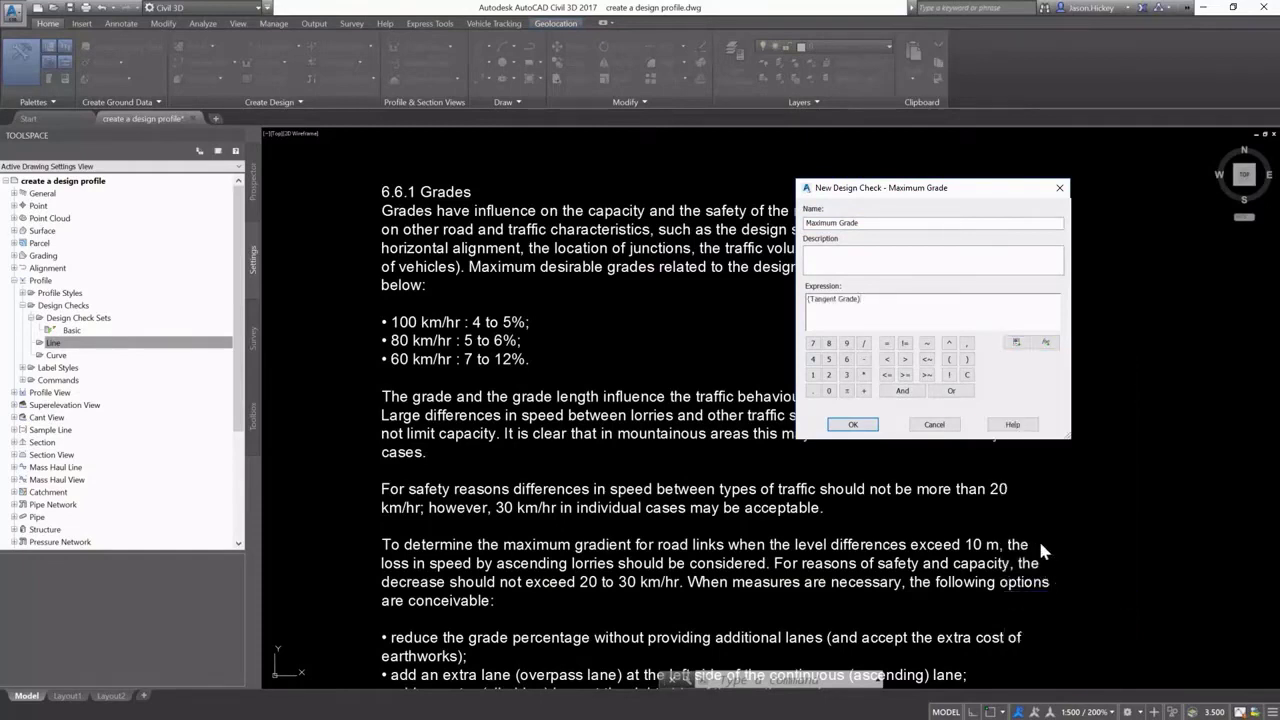
click(888, 375)
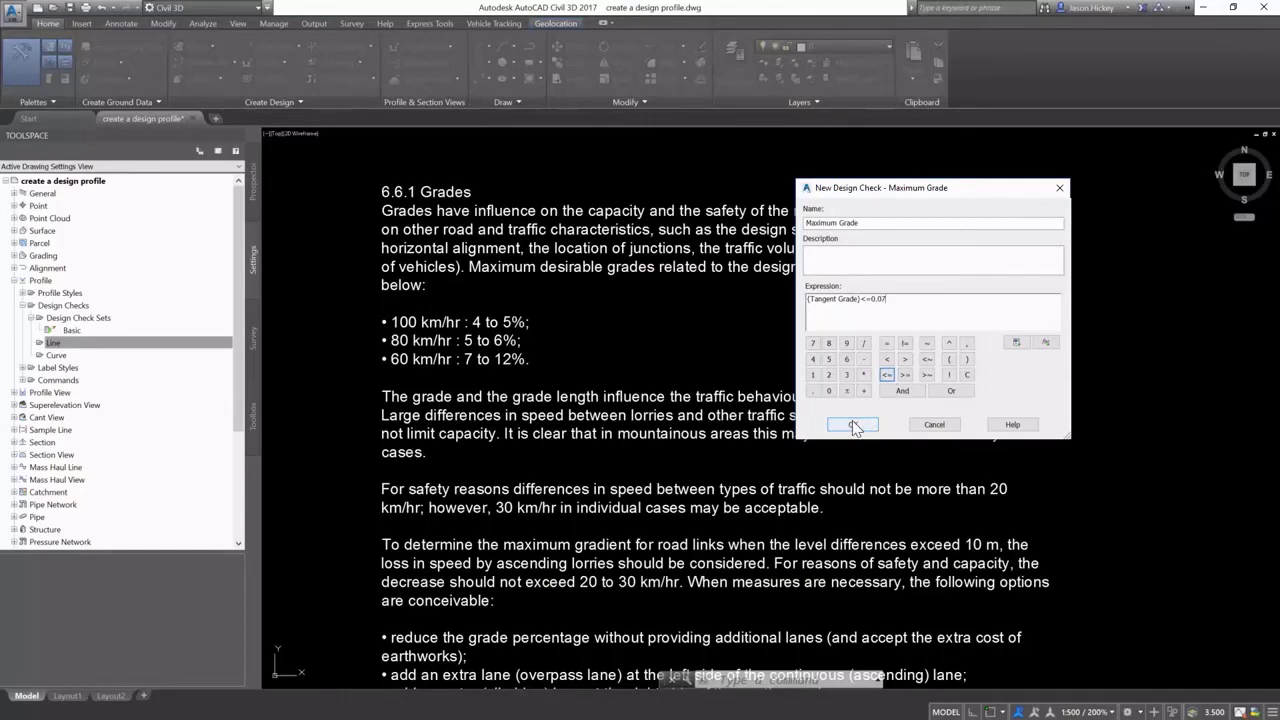
click(853, 425)
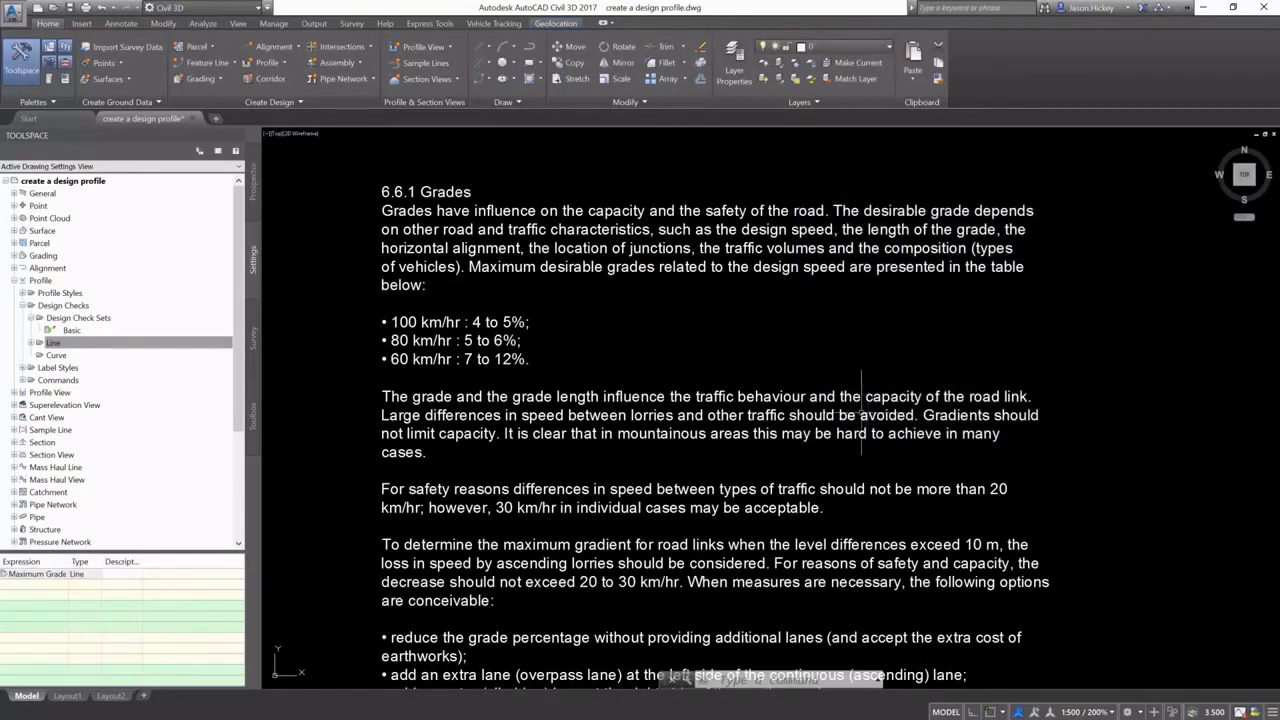
Expand Line to list Maximum Grade and zoom to the 6.6.2 Vertical crest curve text.
click(55, 344)
click(34, 343)
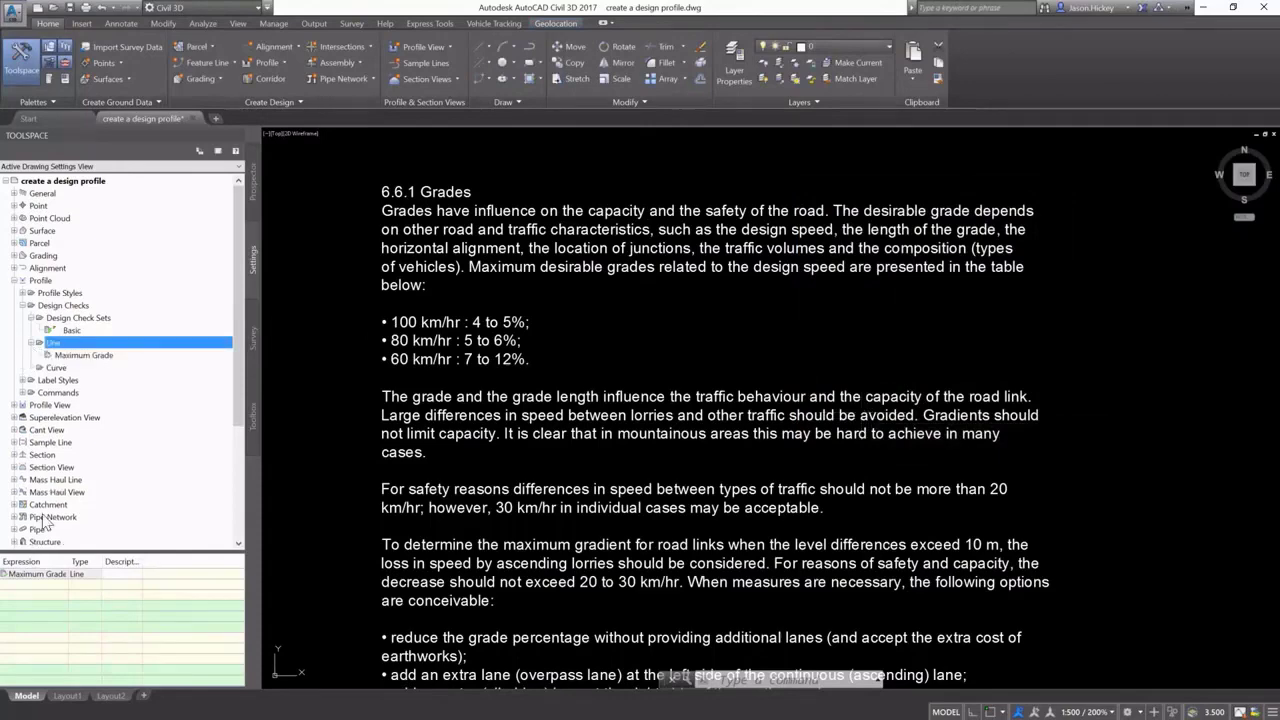
scroll(118, 355, down, 1)
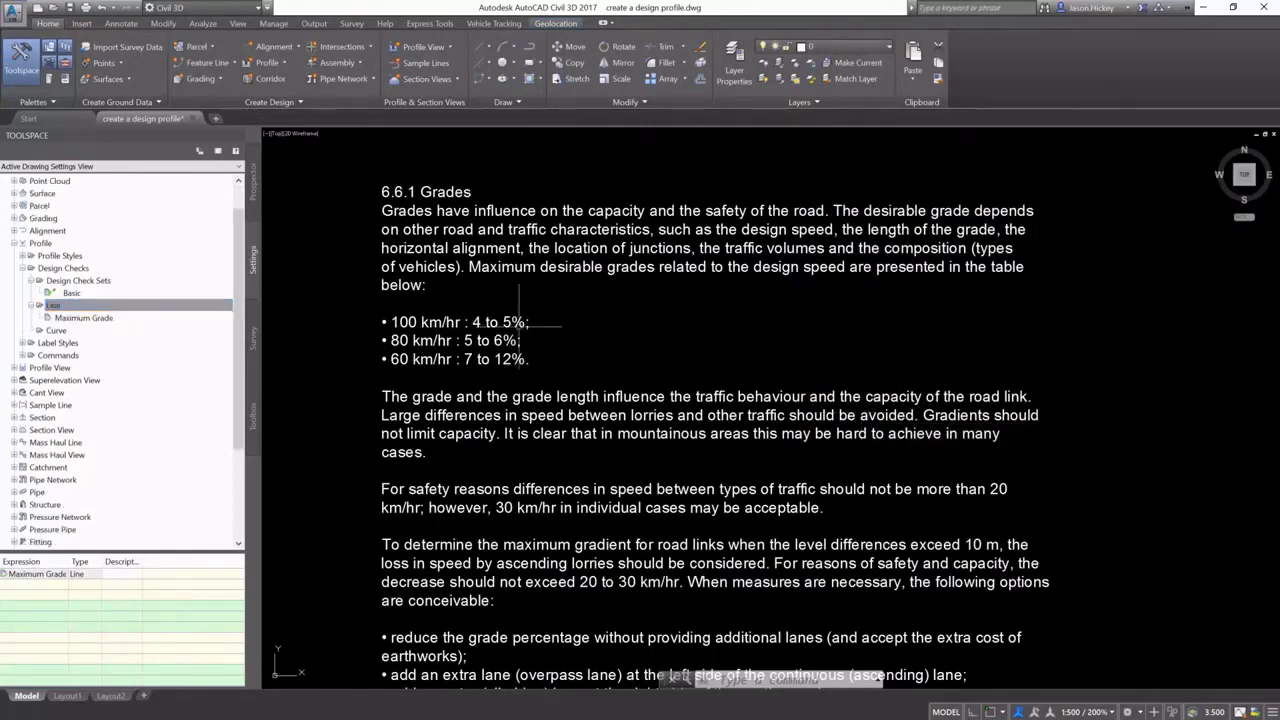
click(566, 280)
scroll(566, 268, down, 3)
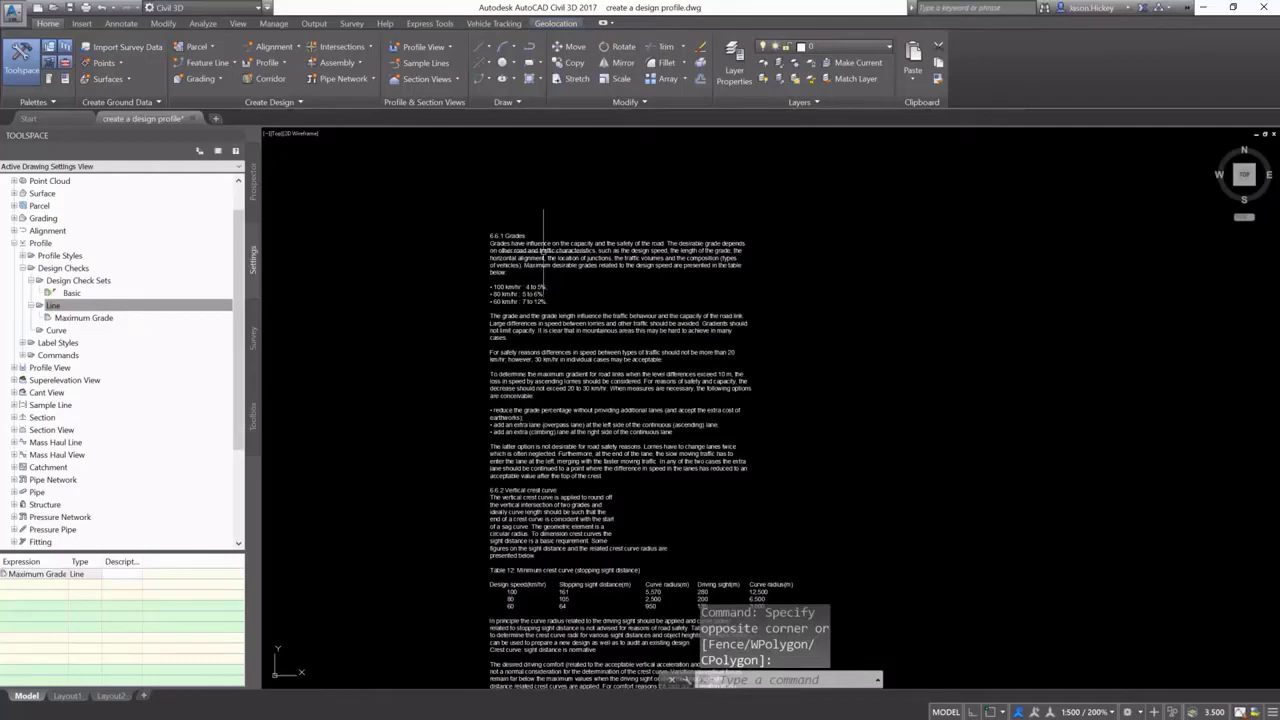
scroll(560, 480, down, 1)
scroll(600, 560, up, 1)
scroll(612, 600, up, 2)
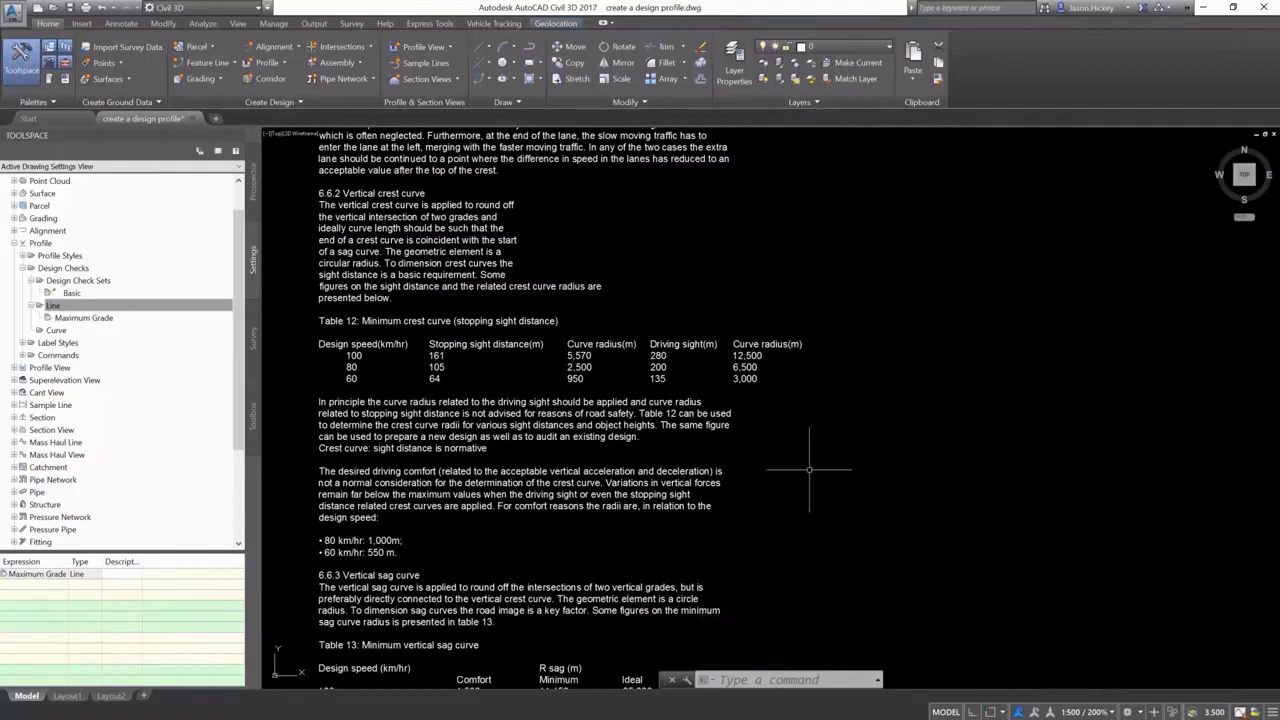
right_click(50, 338)
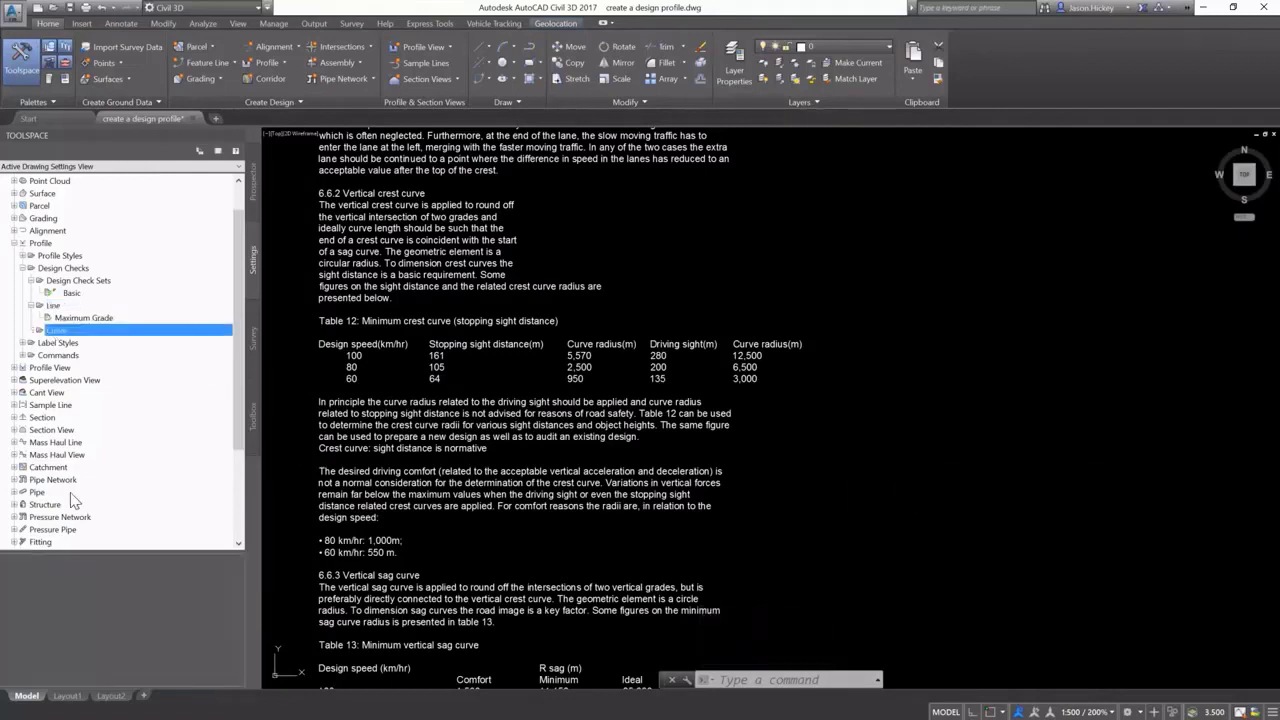
Create curve check 'Minimum Vertical Curve CREST' comparing Profile Curve Radius against 3000.
click(78, 345)
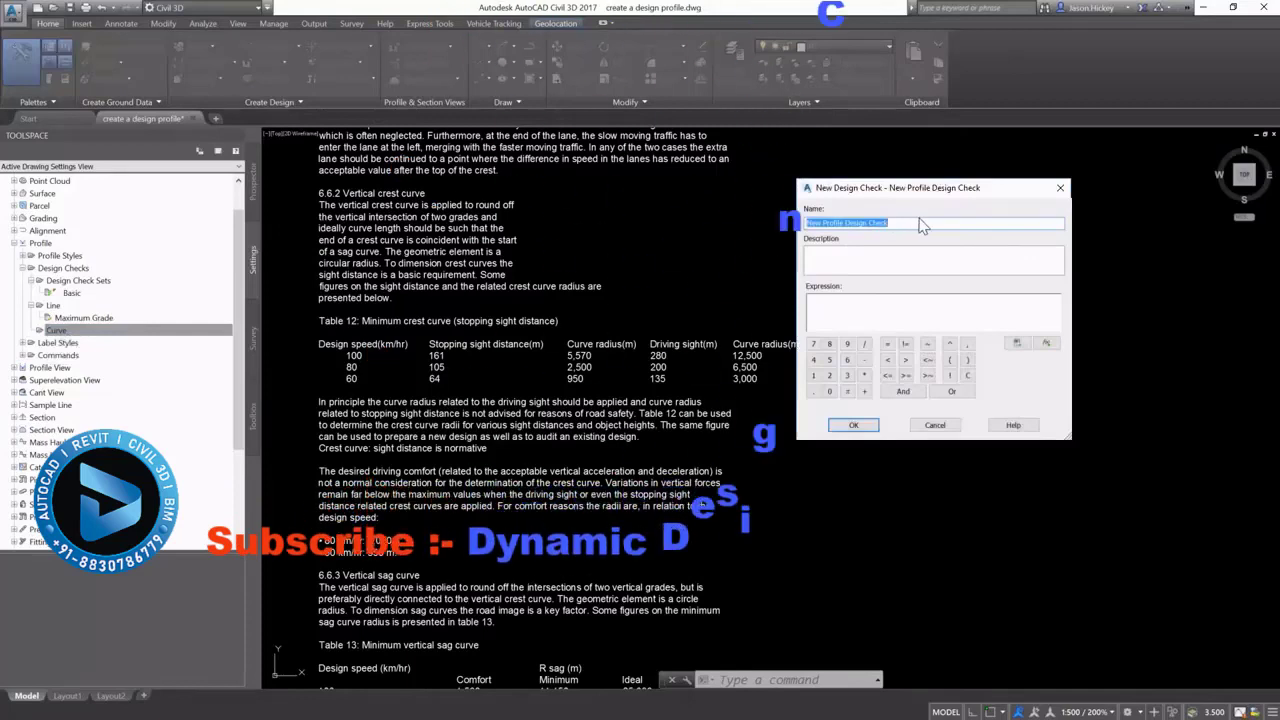
text(Minimum Ve)
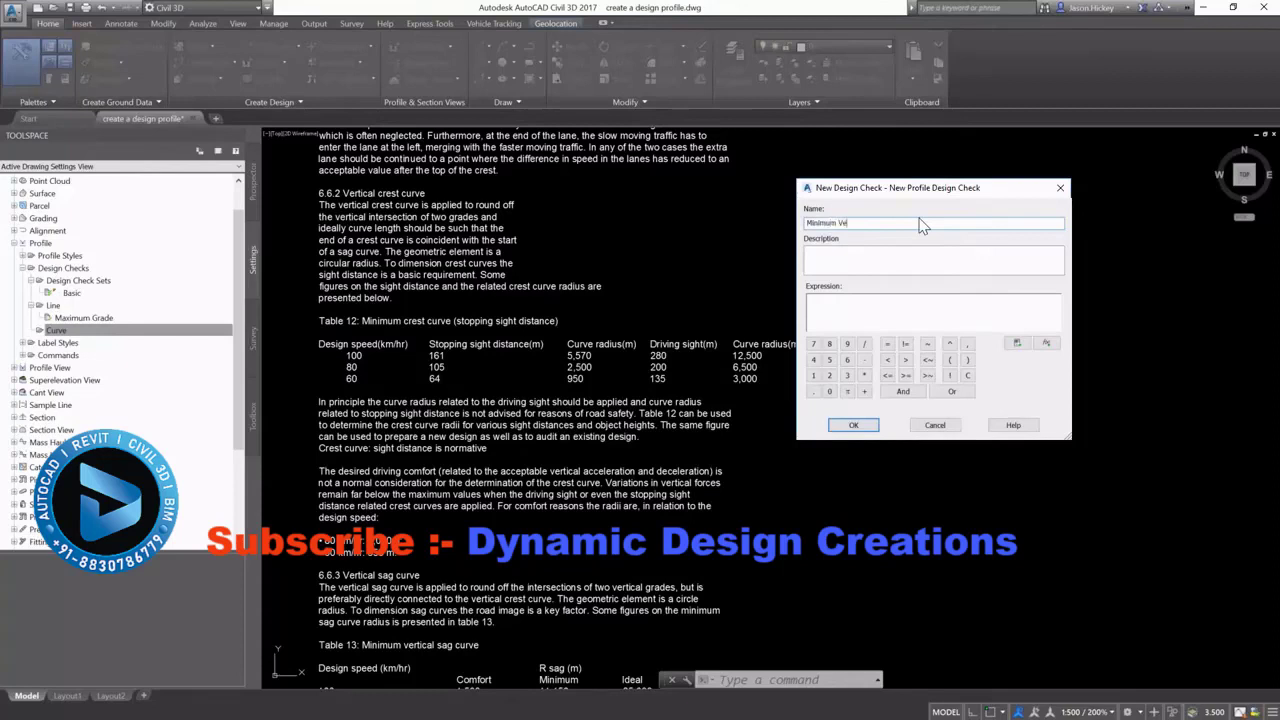
text(rtical Curve CREST)
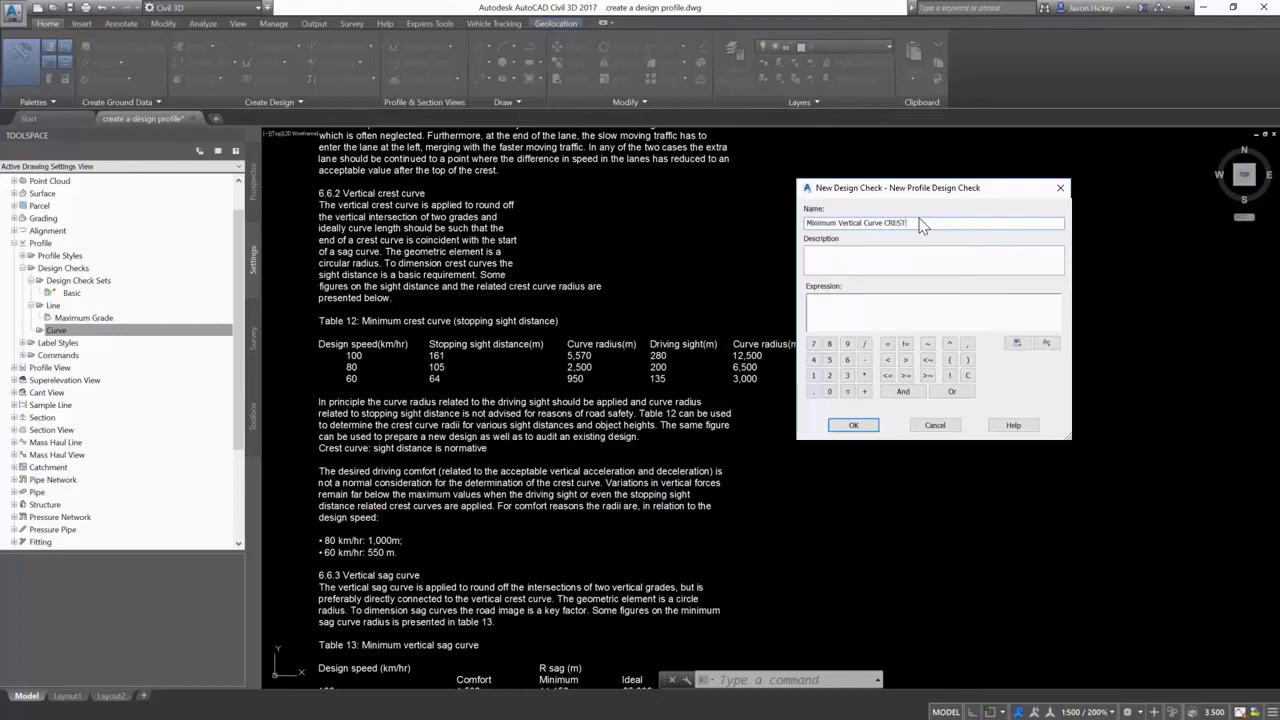
click(1015, 345)
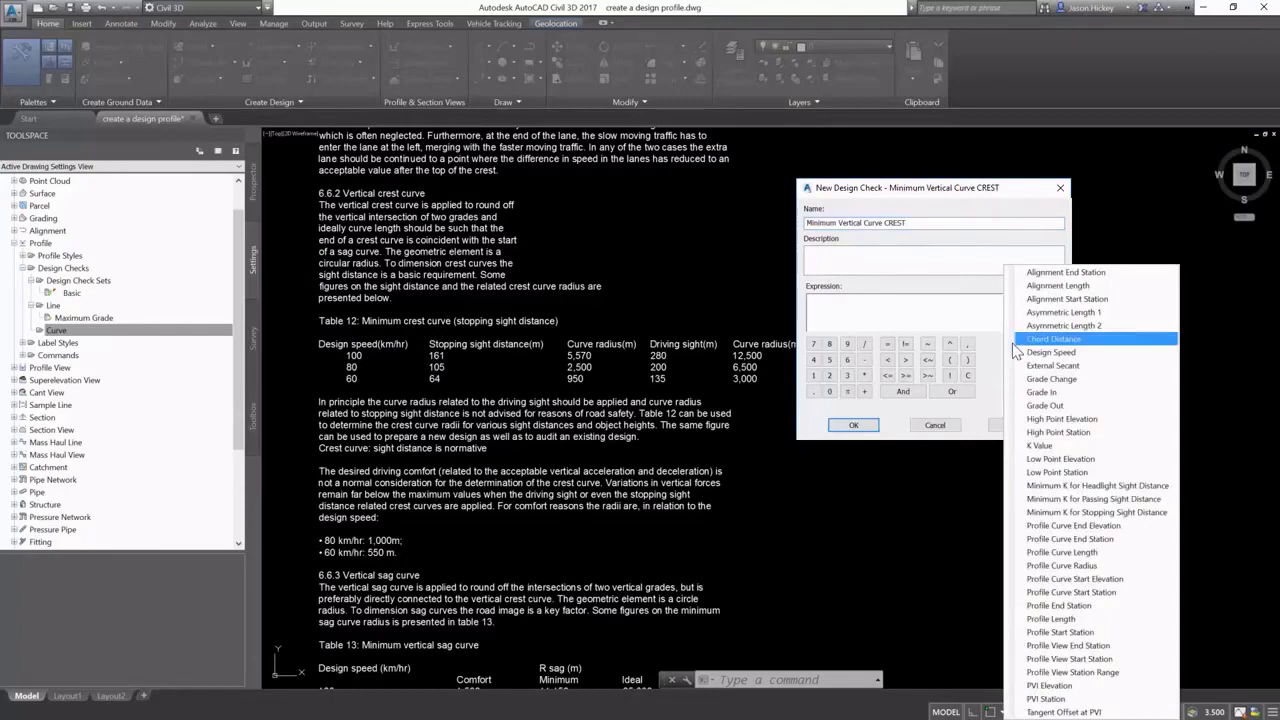
click(1062, 565)
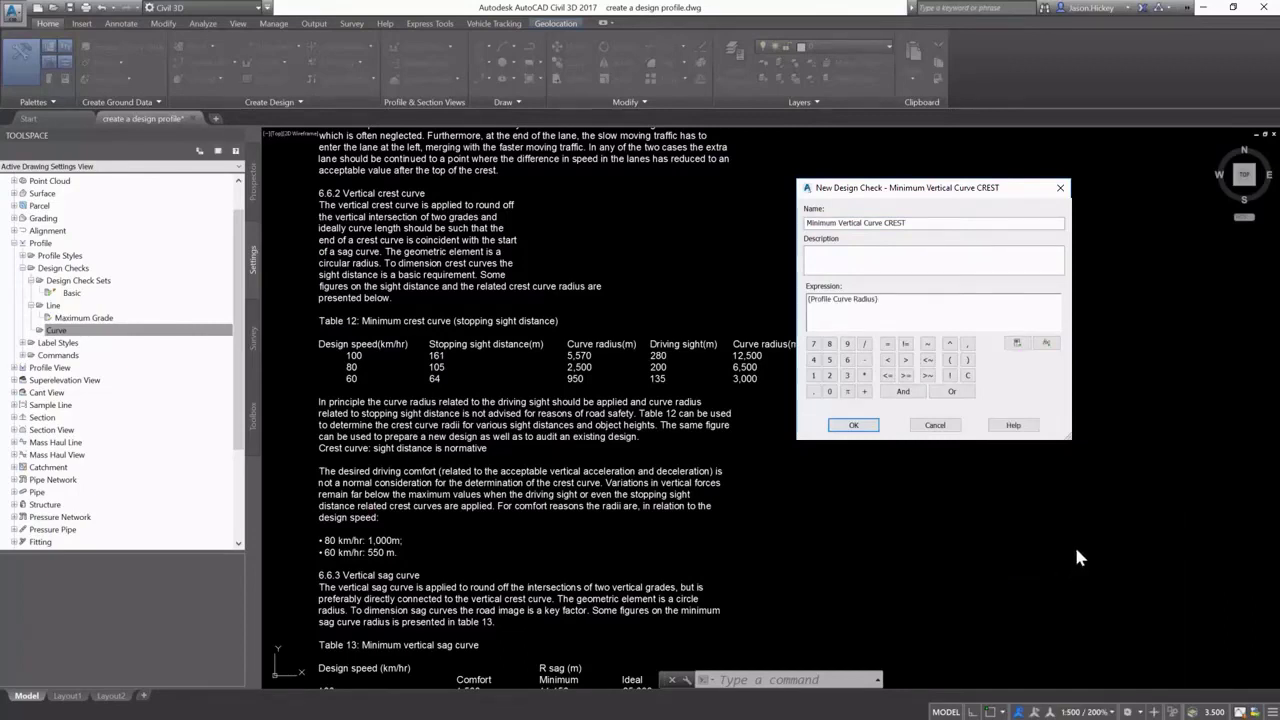
click(906, 381)
text(3000)
key(BackSpace)
click(870, 425)
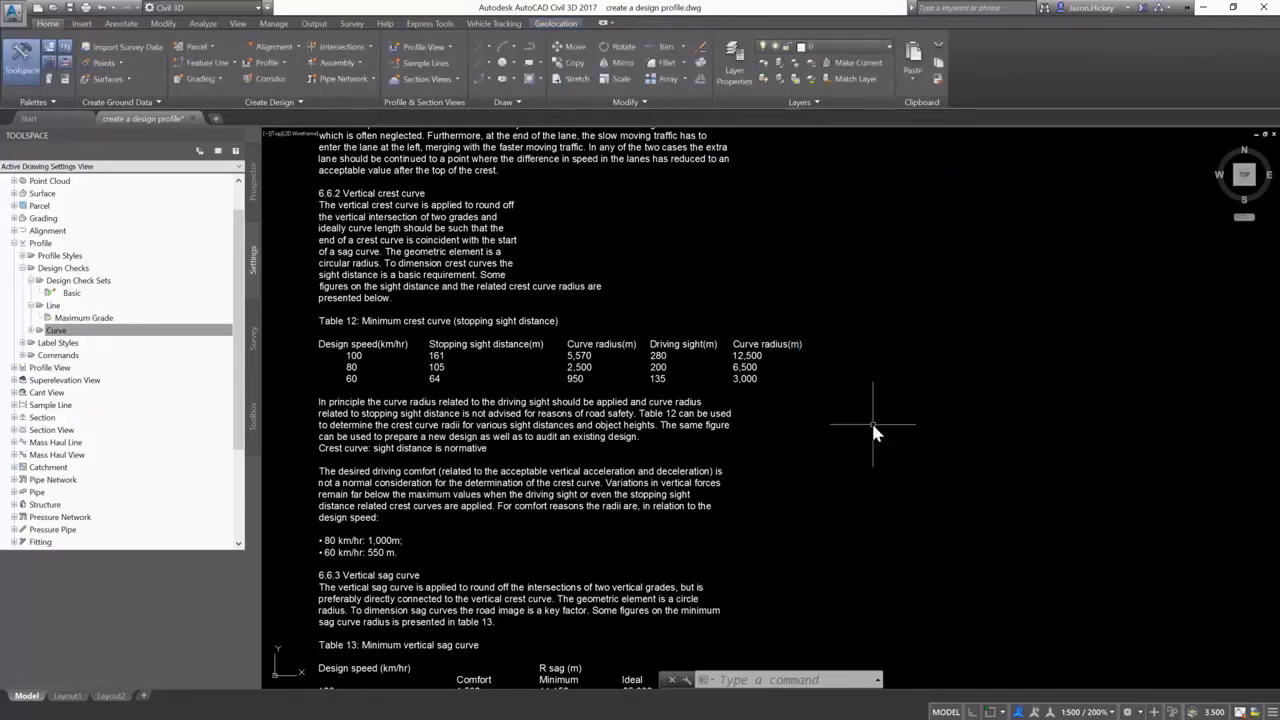
Expand the Curve checks to show the CREST check and select the Curve category.
click(39, 330)
scroll(620, 245, down, 2)
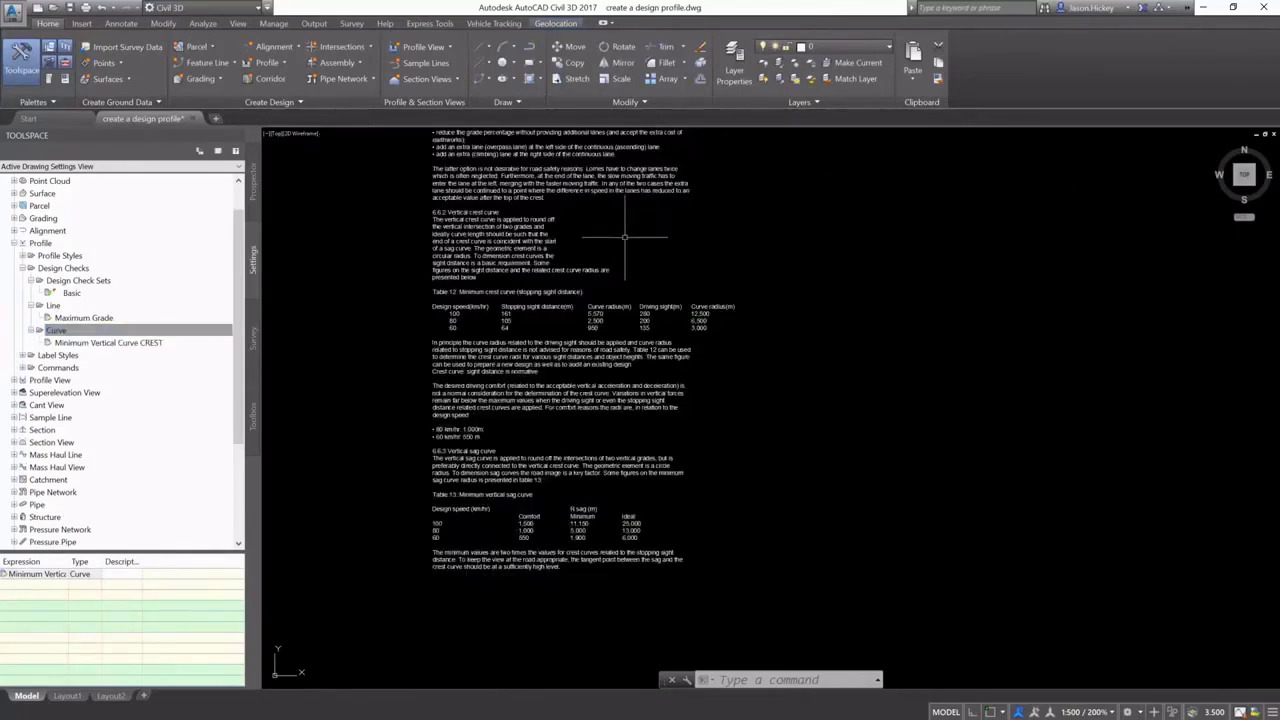
scroll(537, 585, up, 2)
click(57, 330)
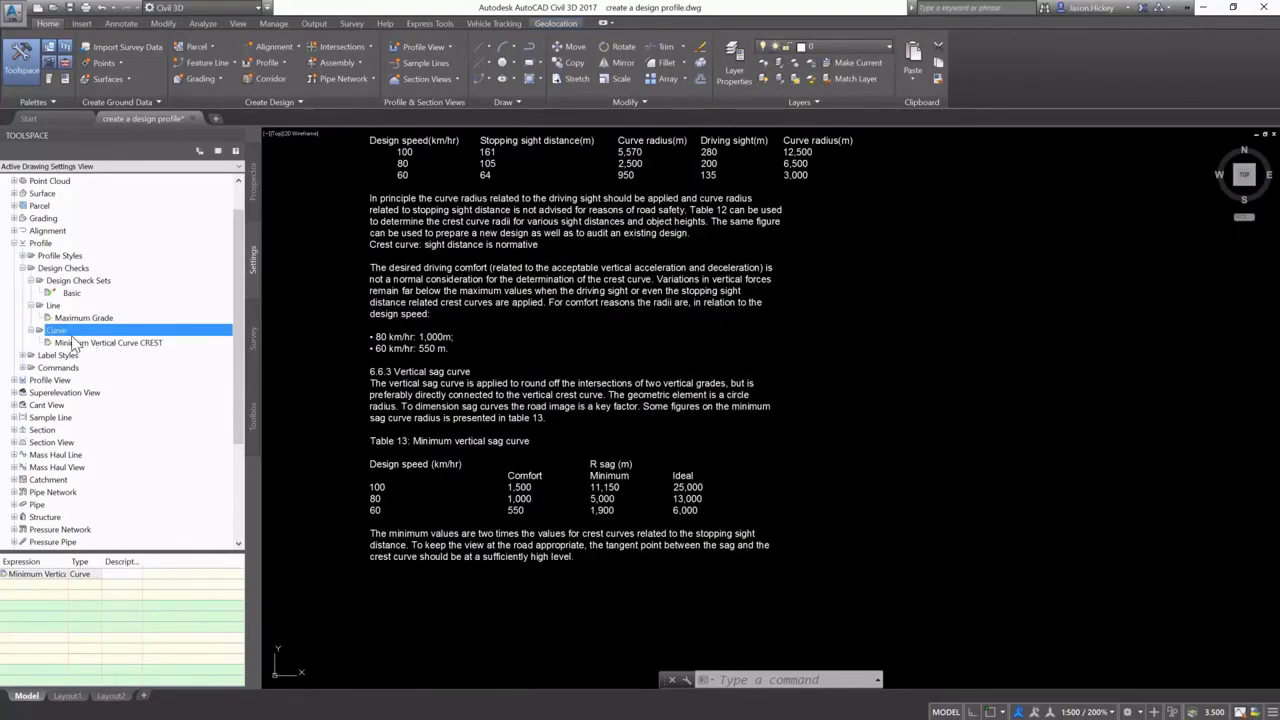
Create curve check 'Minimum Vertical Curve SAG' with Profile Curve Radius <= 6000.
right_click(70, 334)
click(95, 337)
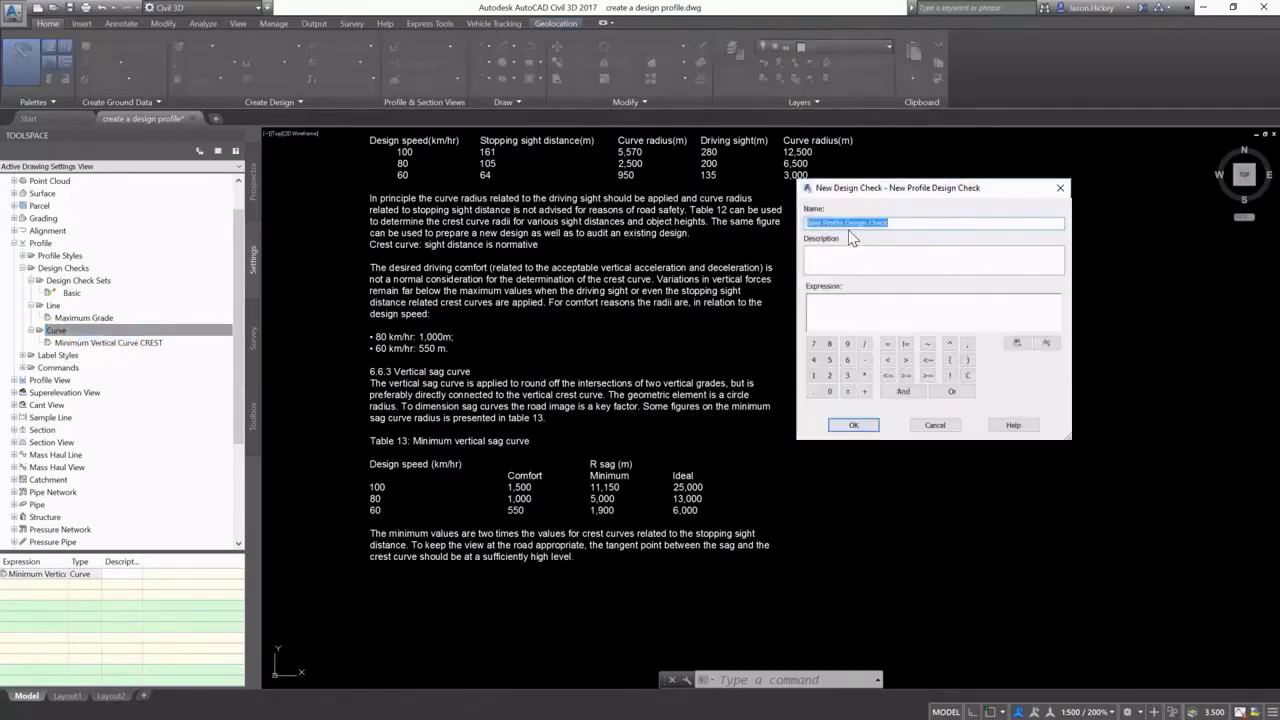
text(Mini)
text(mum)
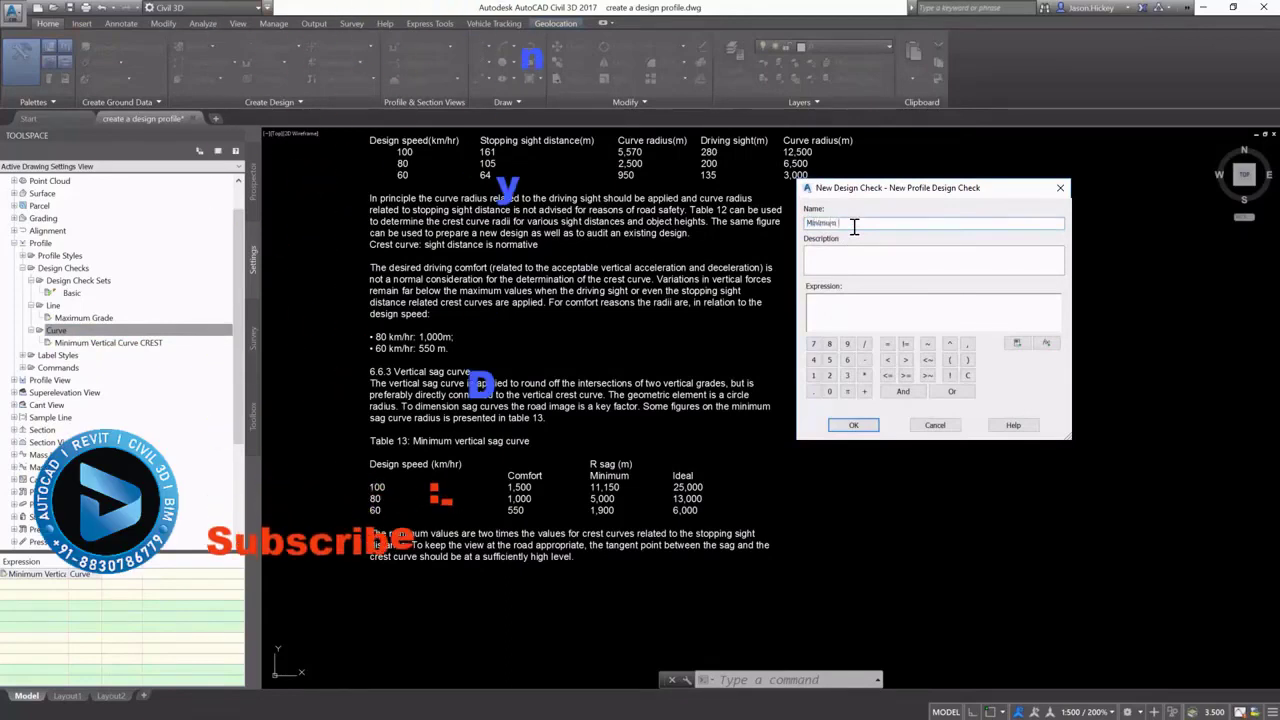
text( Vertical Curve SAG)
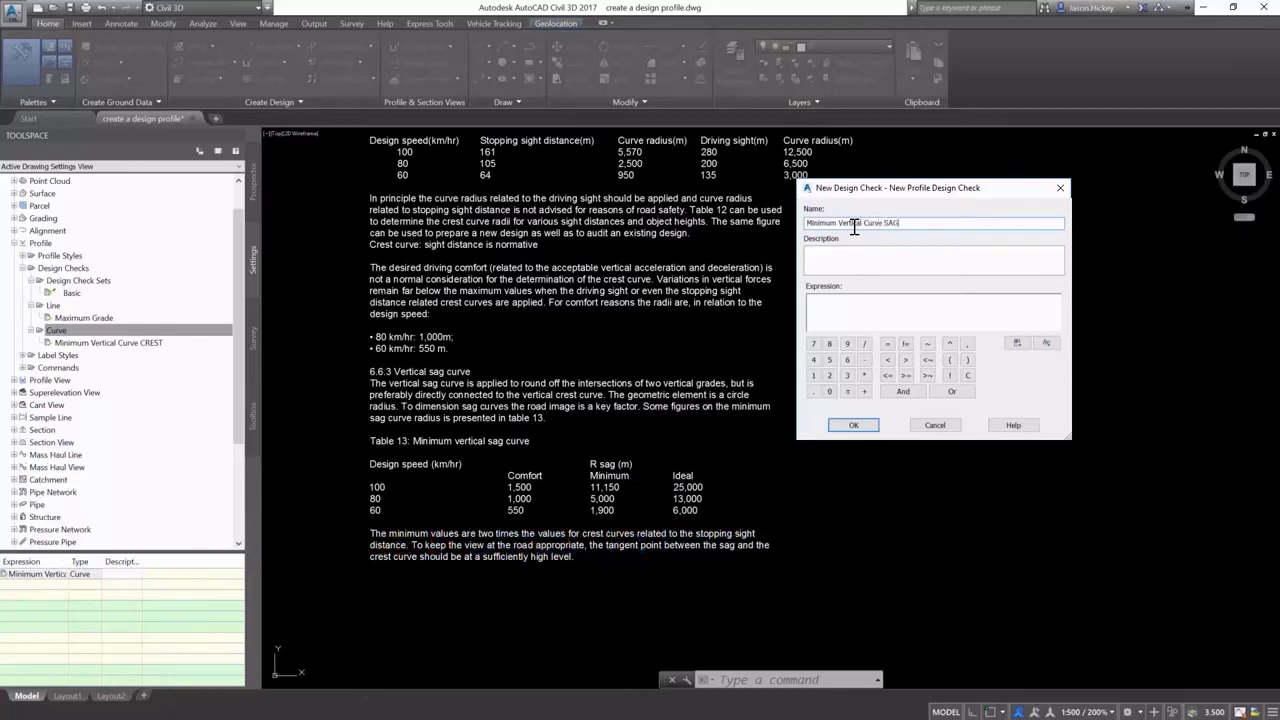
click(1016, 343)
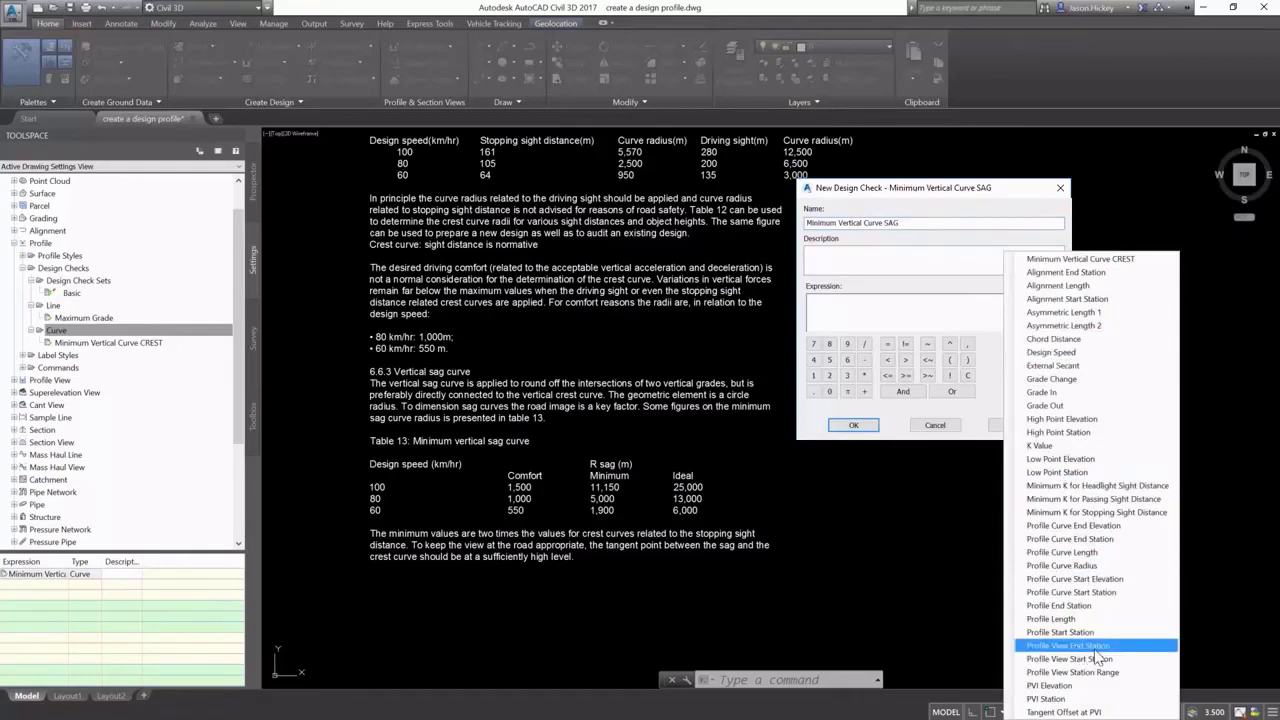
click(1085, 567)
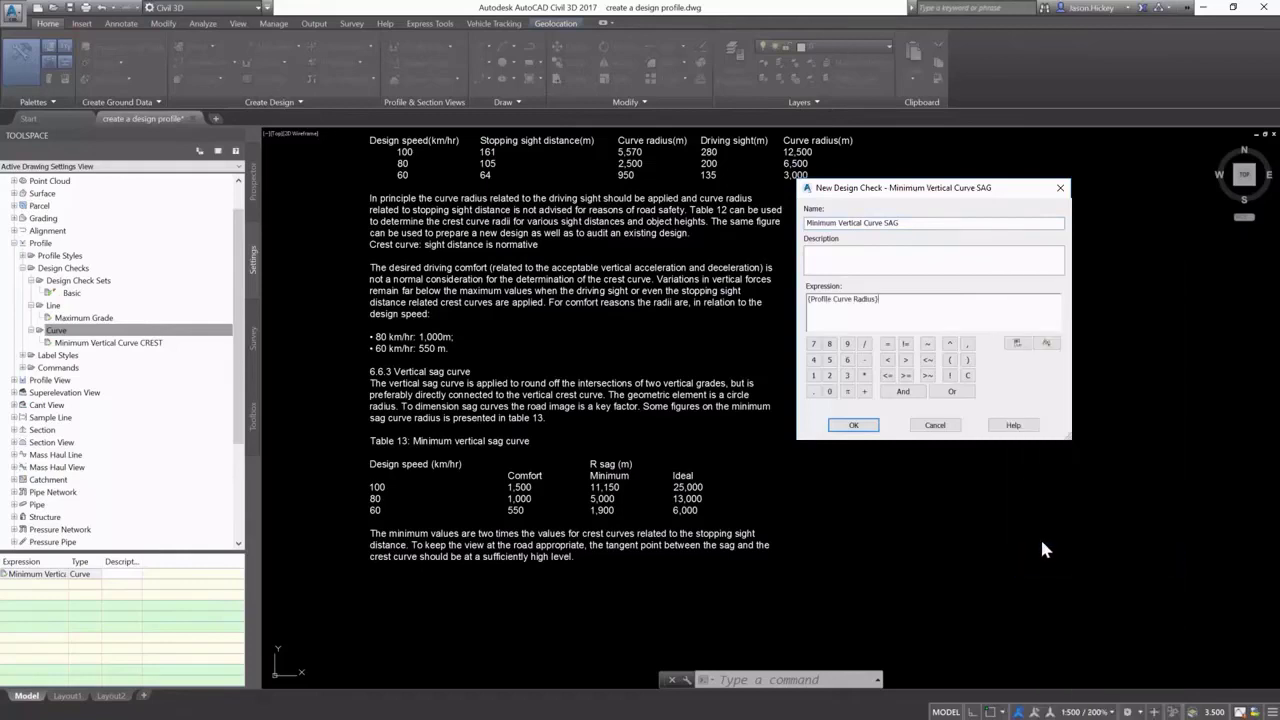
click(887, 374)
click(853, 425)
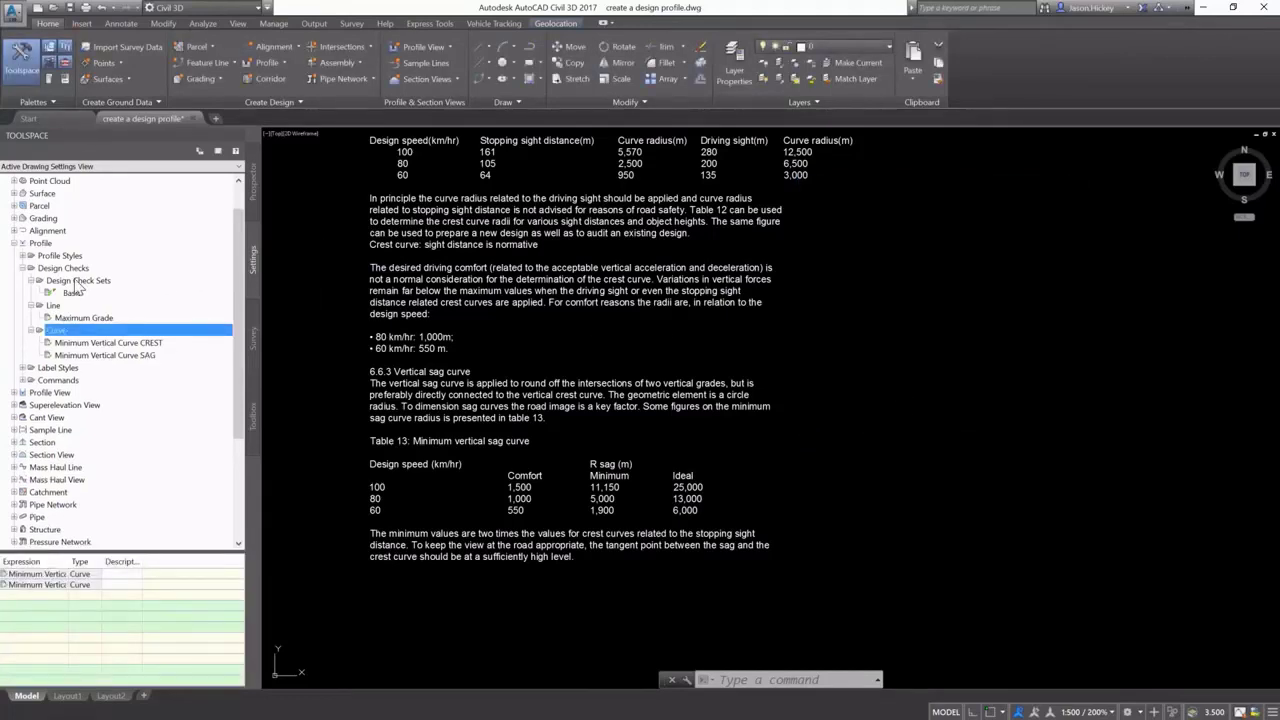
right_click(80, 280)
Start a new design check set named 'Design Profile Check'.
click(108, 290)
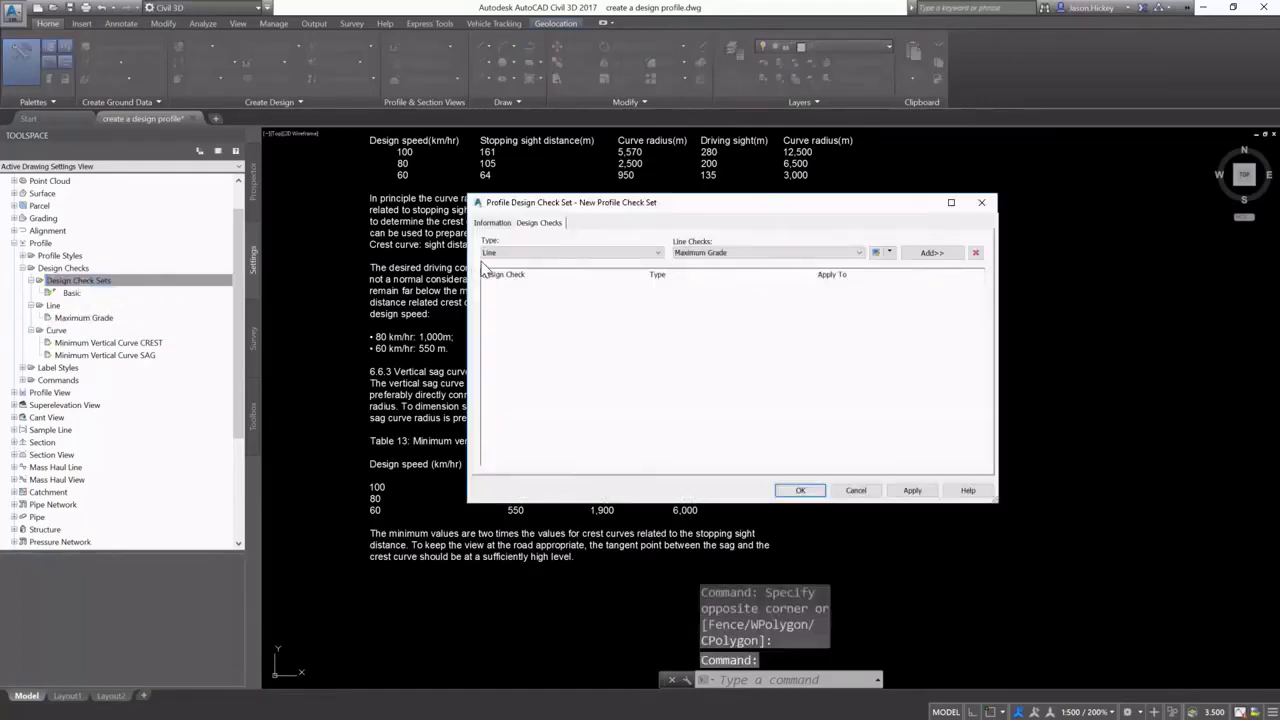
click(491, 223)
drag(563, 250, 410, 248)
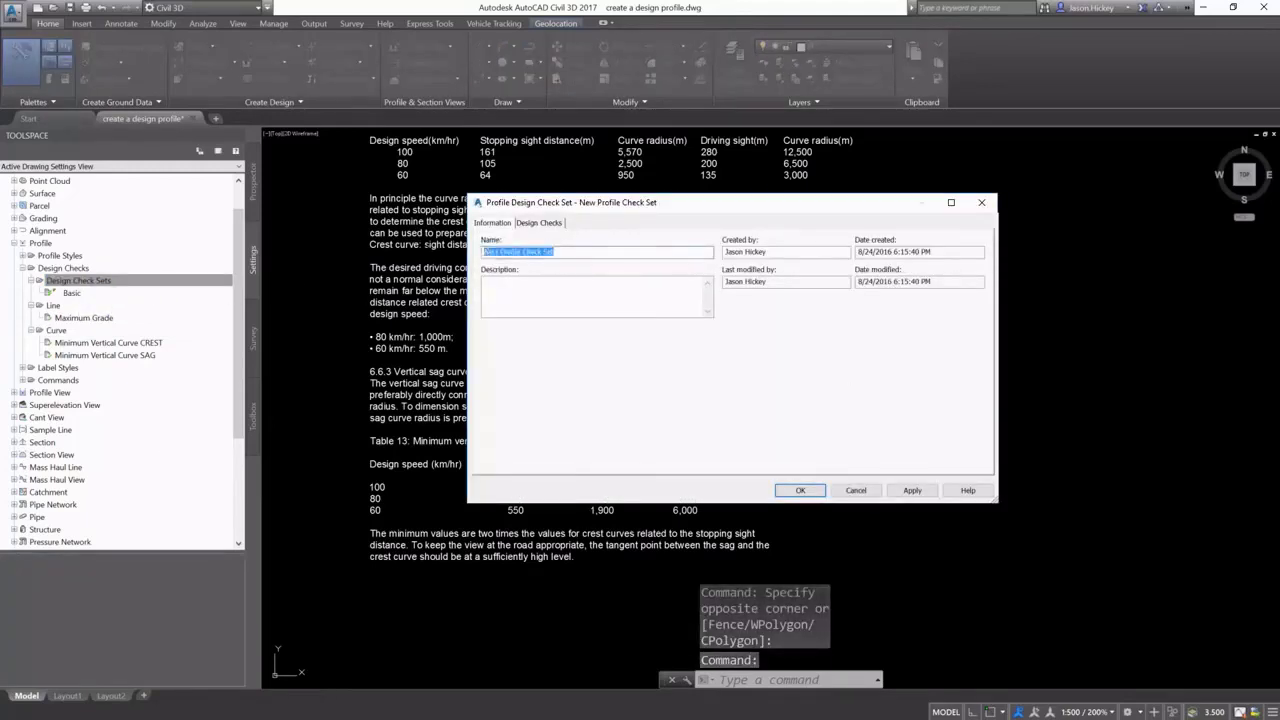
text(Desi)
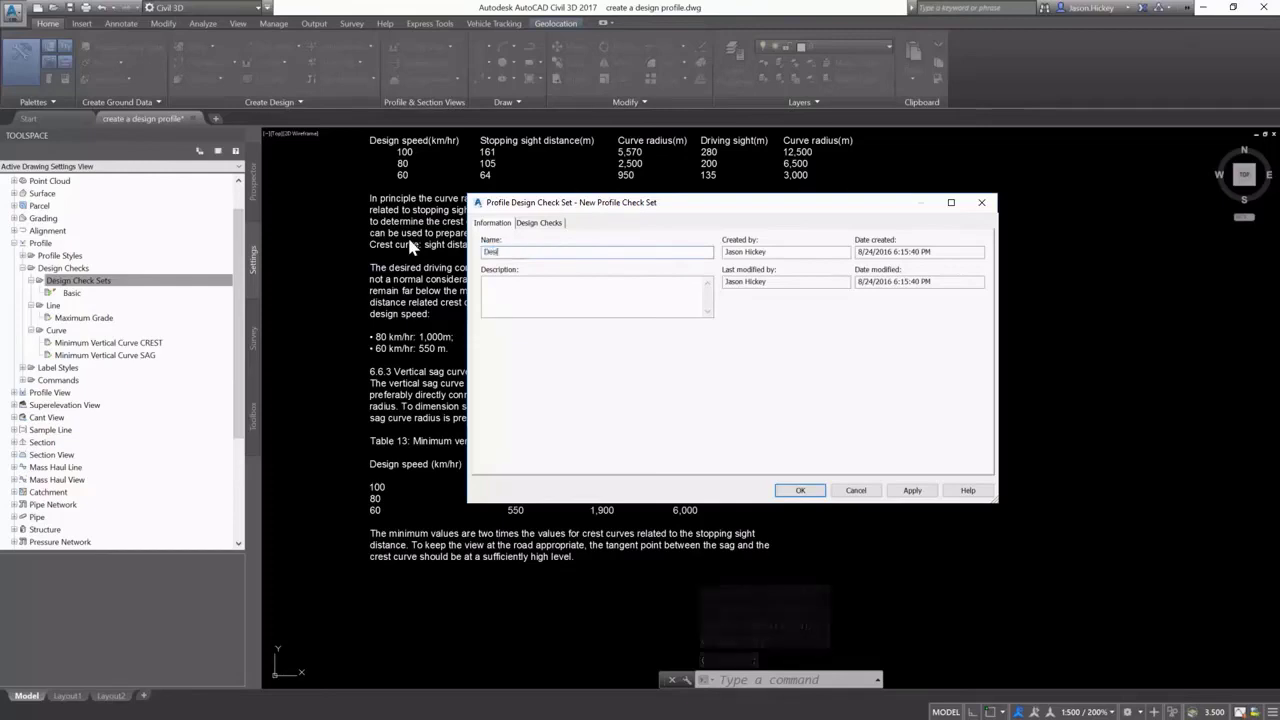
text(gn Profile Check)
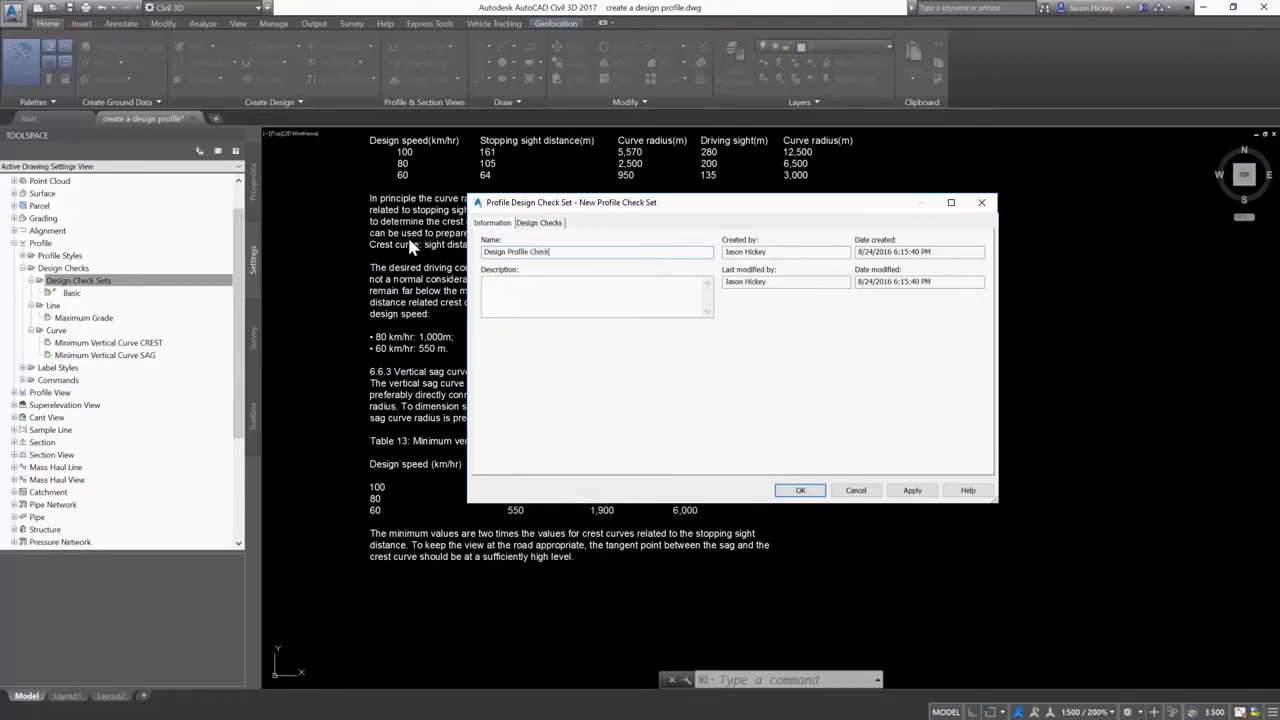
click(532, 223)
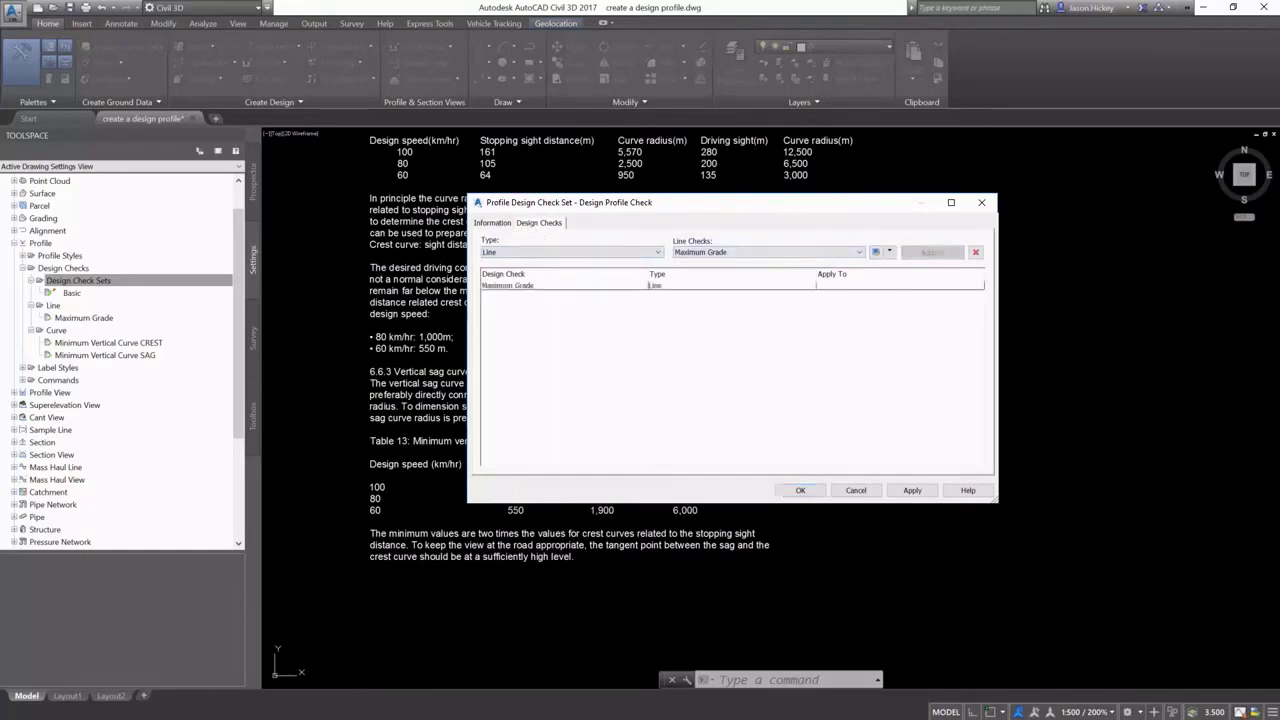
Add the Minimum Vertical Curve CREST and SAG curve checks to the set.
click(657, 252)
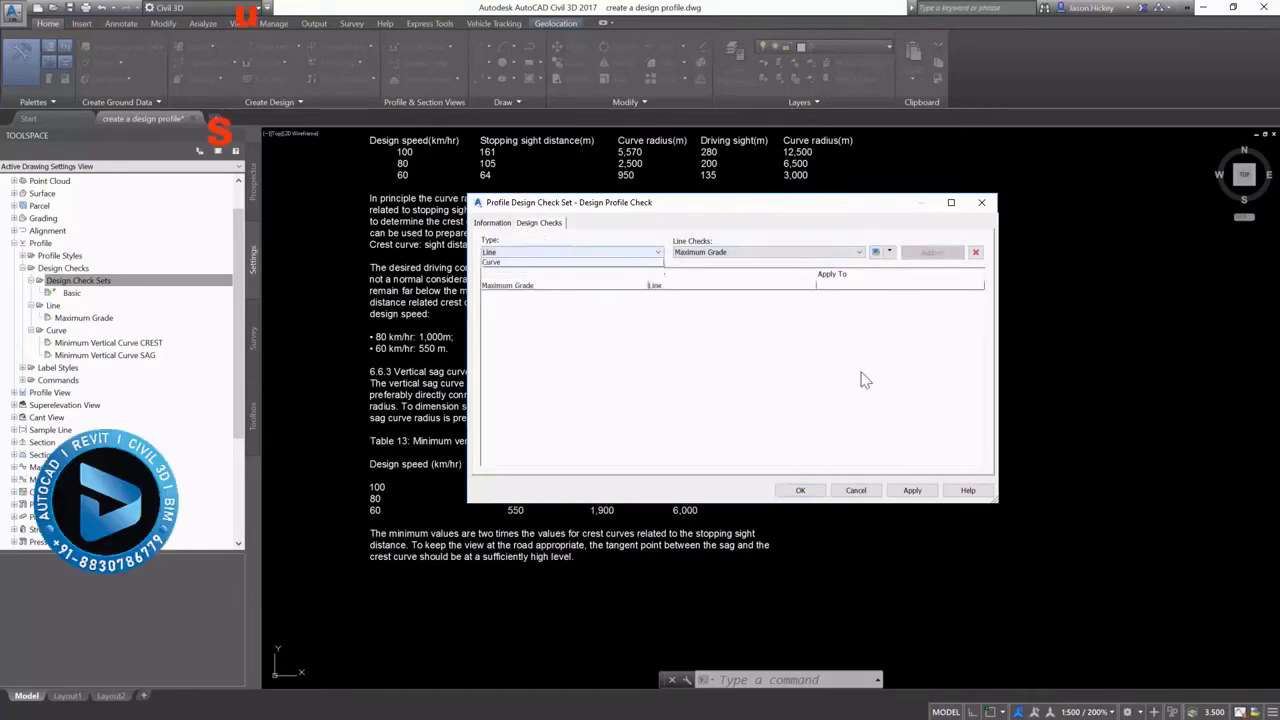
click(640, 275)
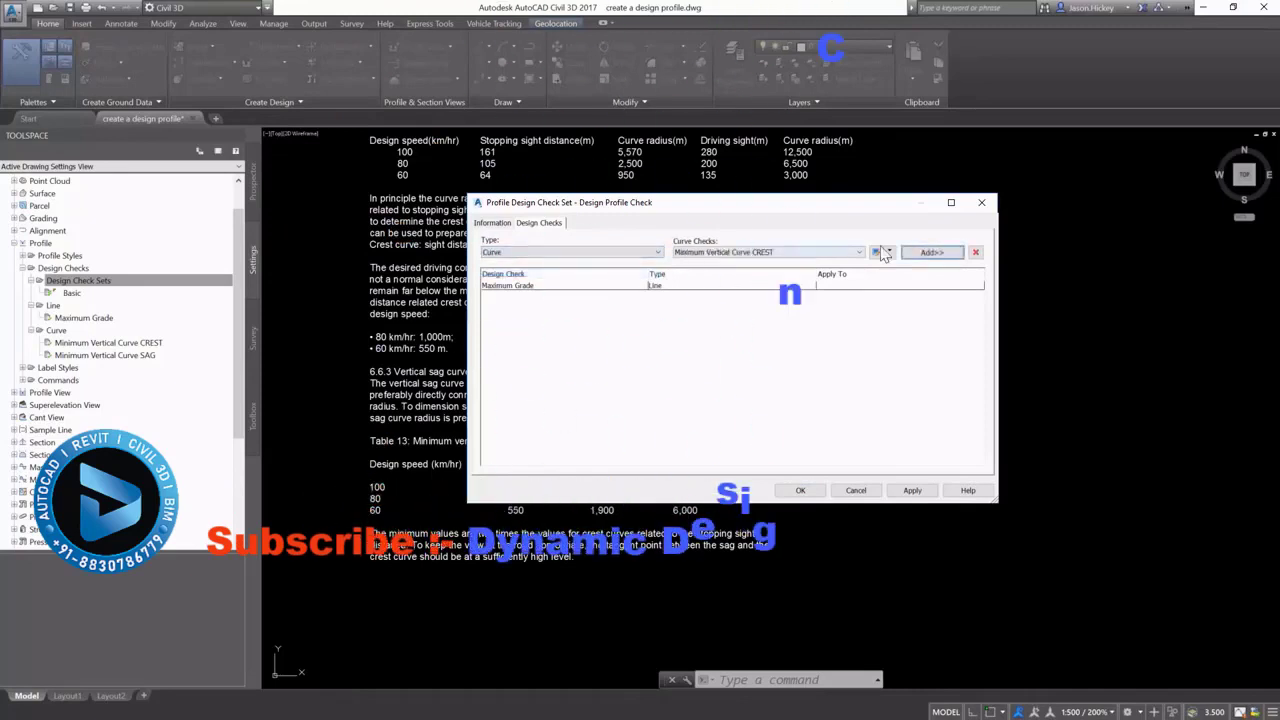
click(931, 252)
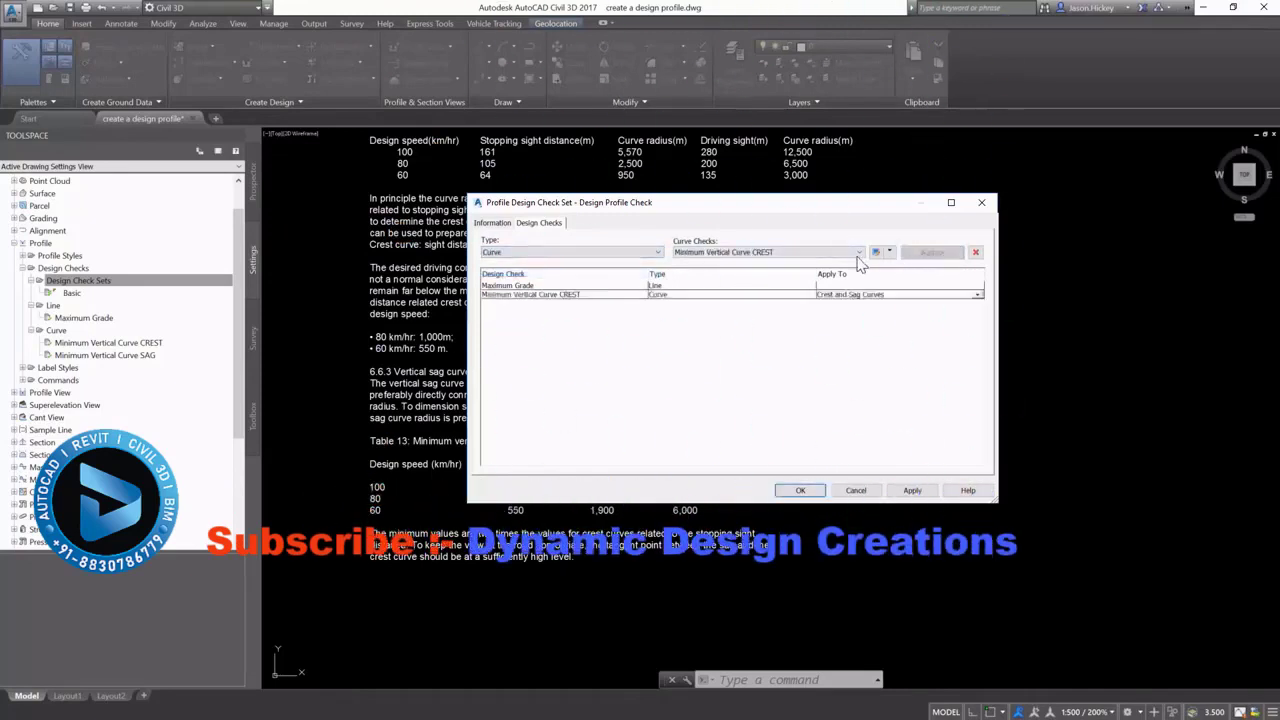
click(704, 256)
click(720, 275)
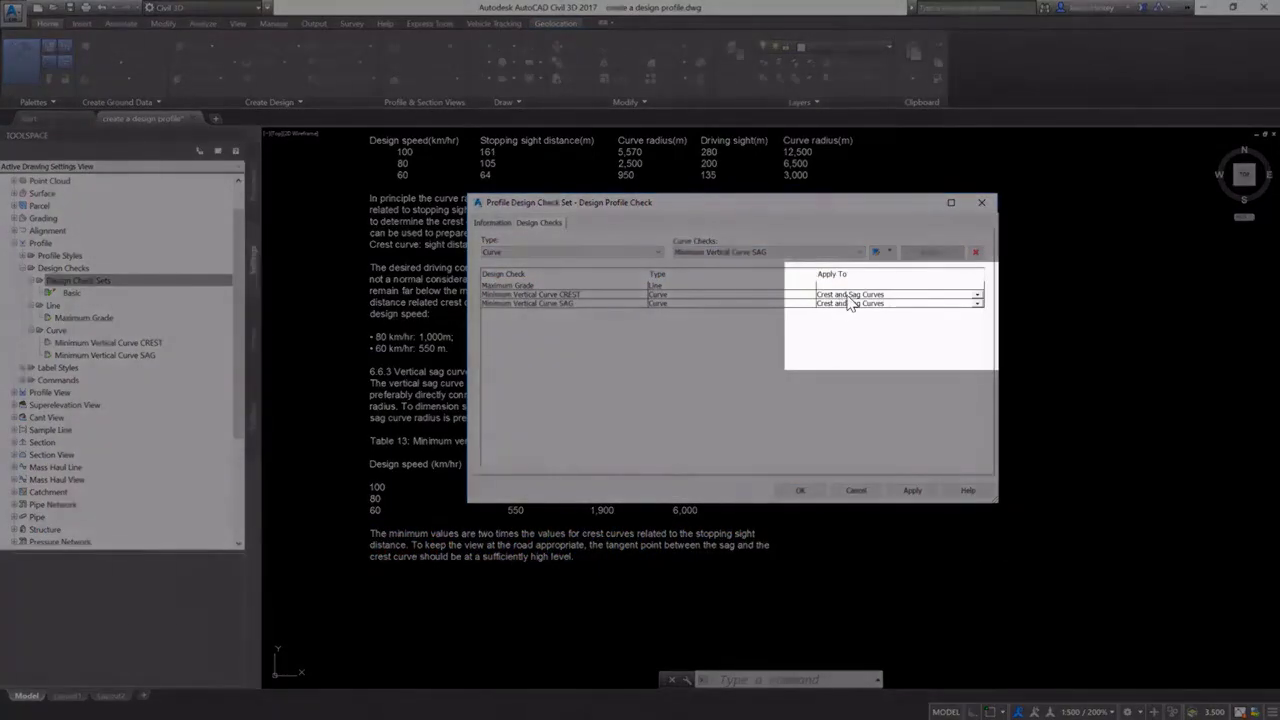
Apply the CREST check to crest curves and SAG check to sag curves, then save the set.
click(976, 296)
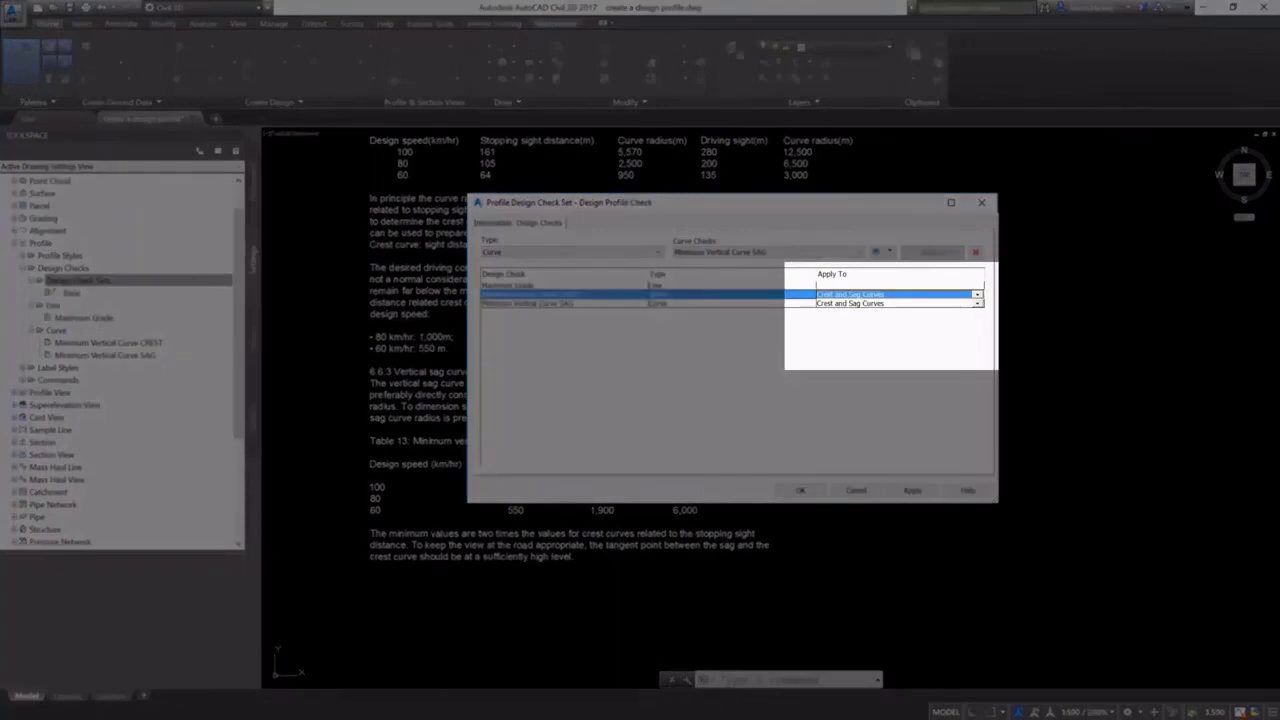
click(905, 315)
click(945, 303)
click(977, 303)
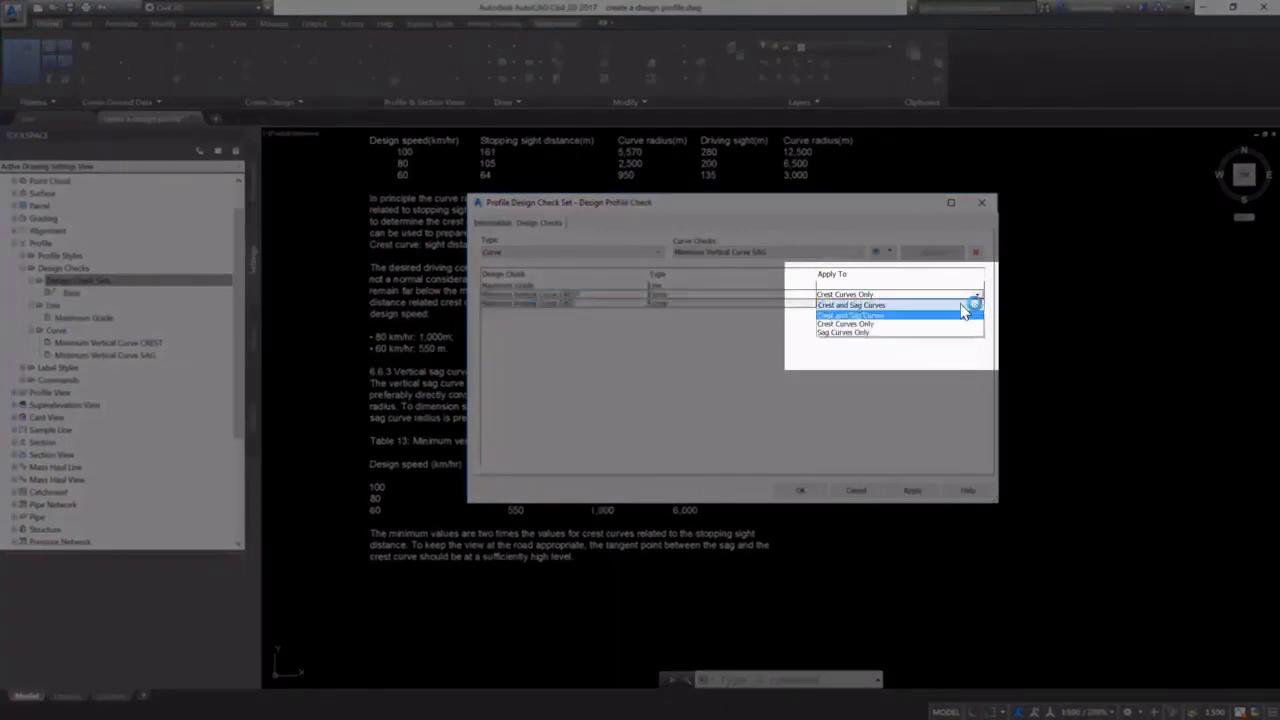
click(905, 332)
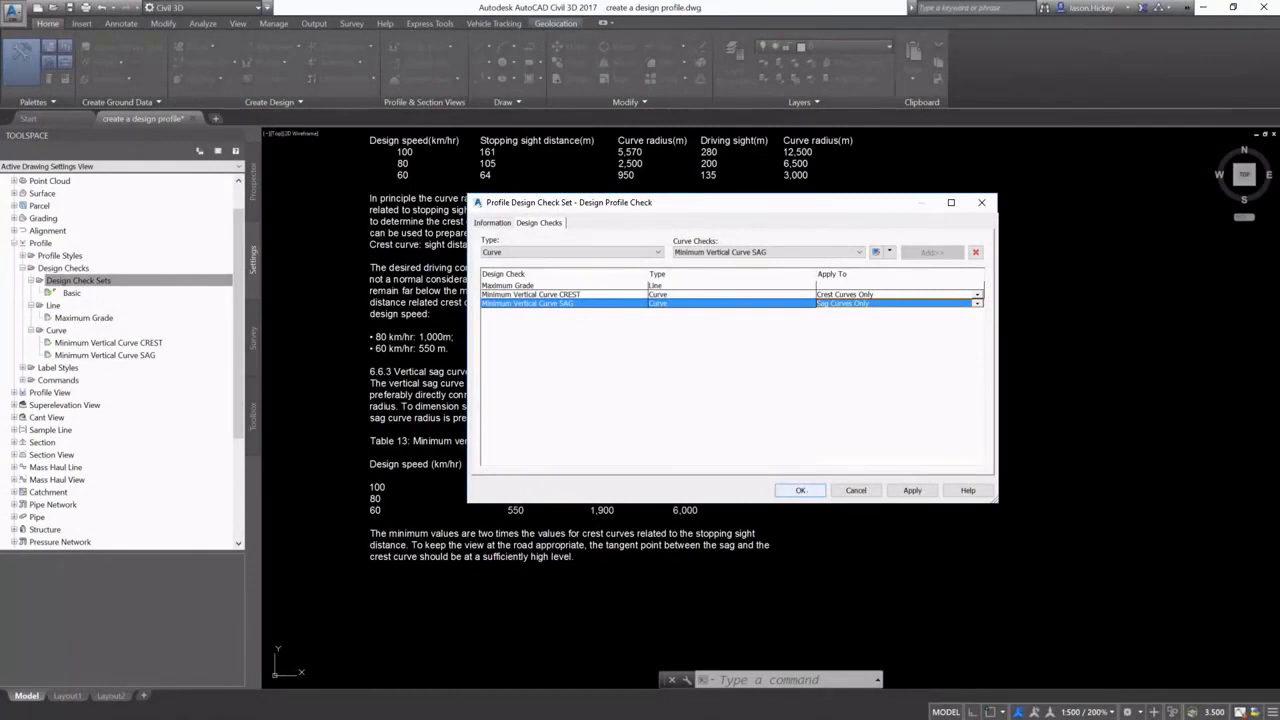
click(800, 490)
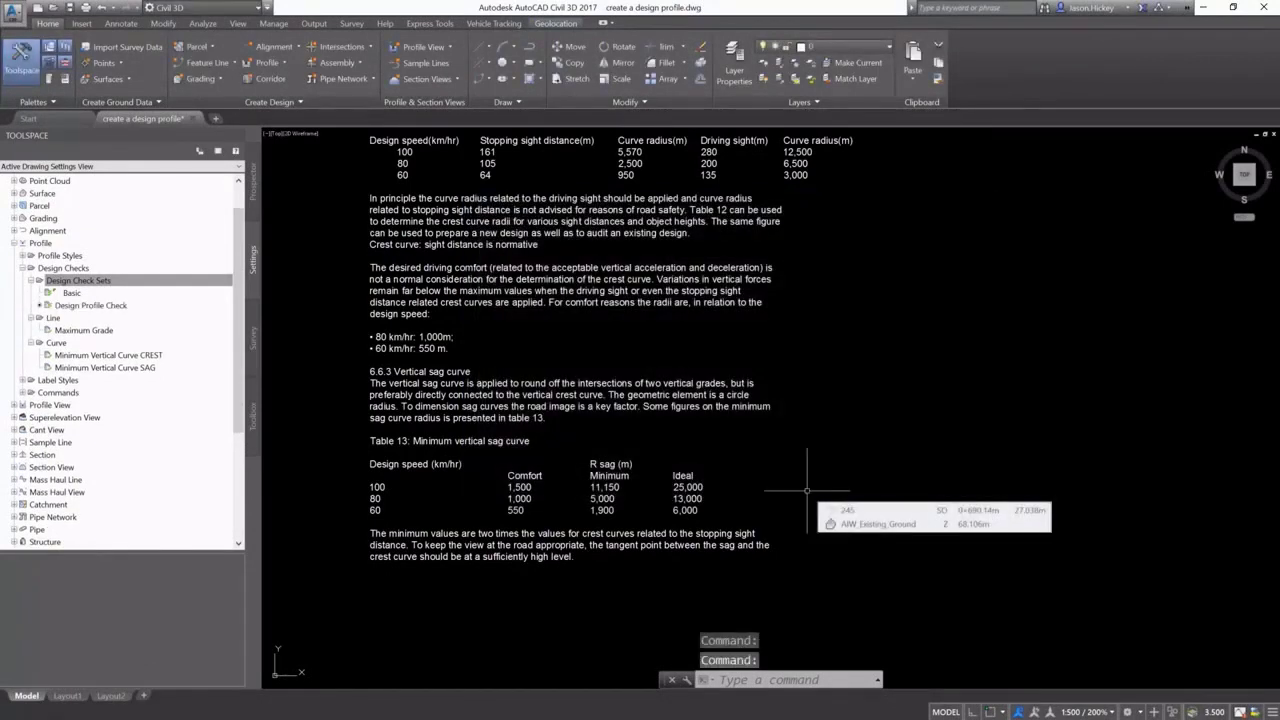